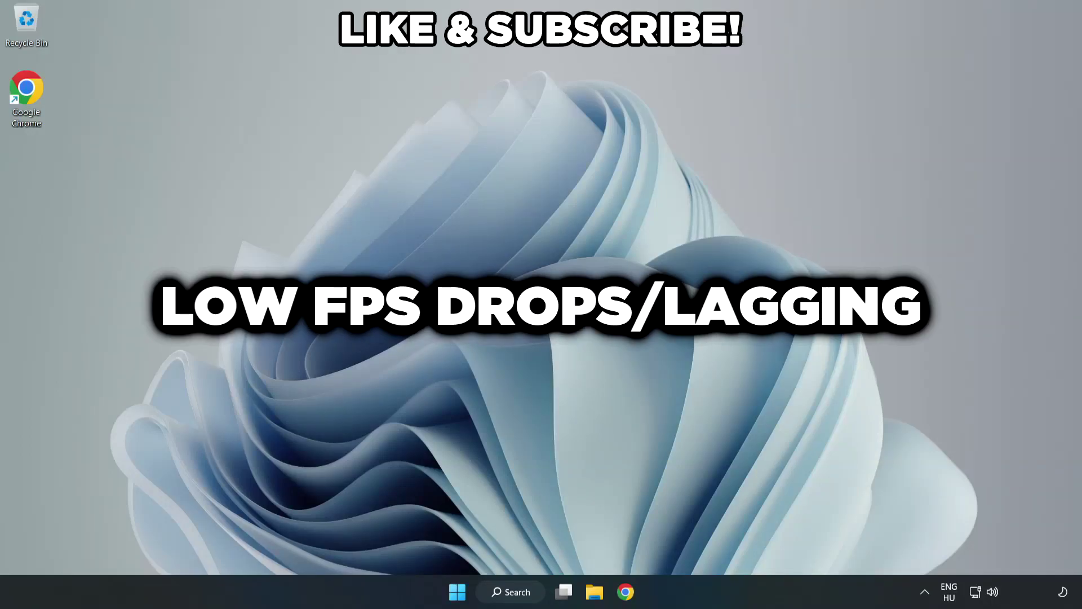
# Step: Search Windows for 'edit power plan'
pyautogui.click(518, 598)
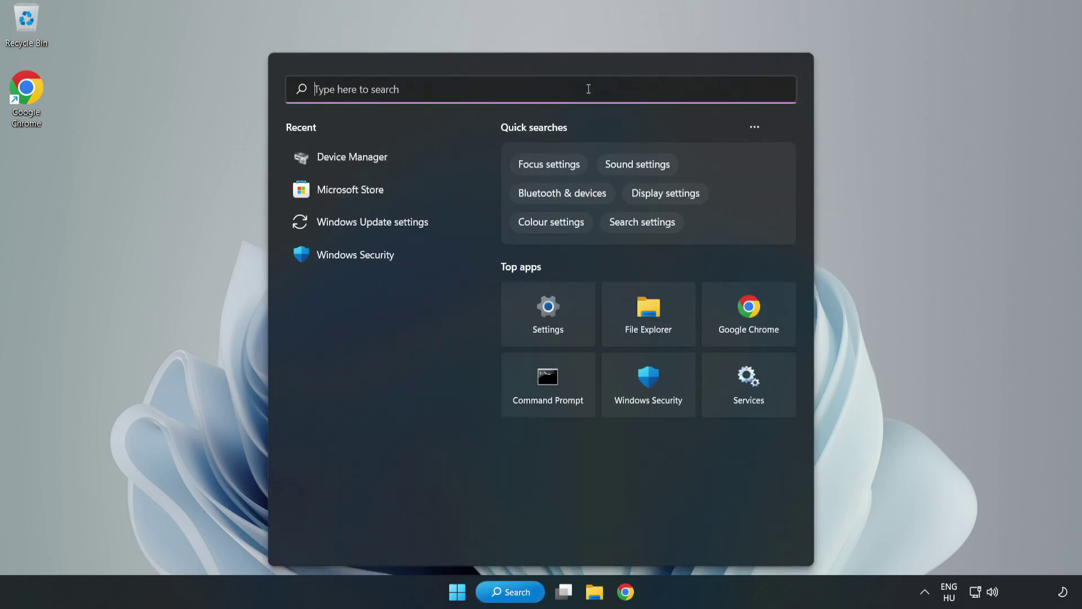
pyautogui.write('edit')
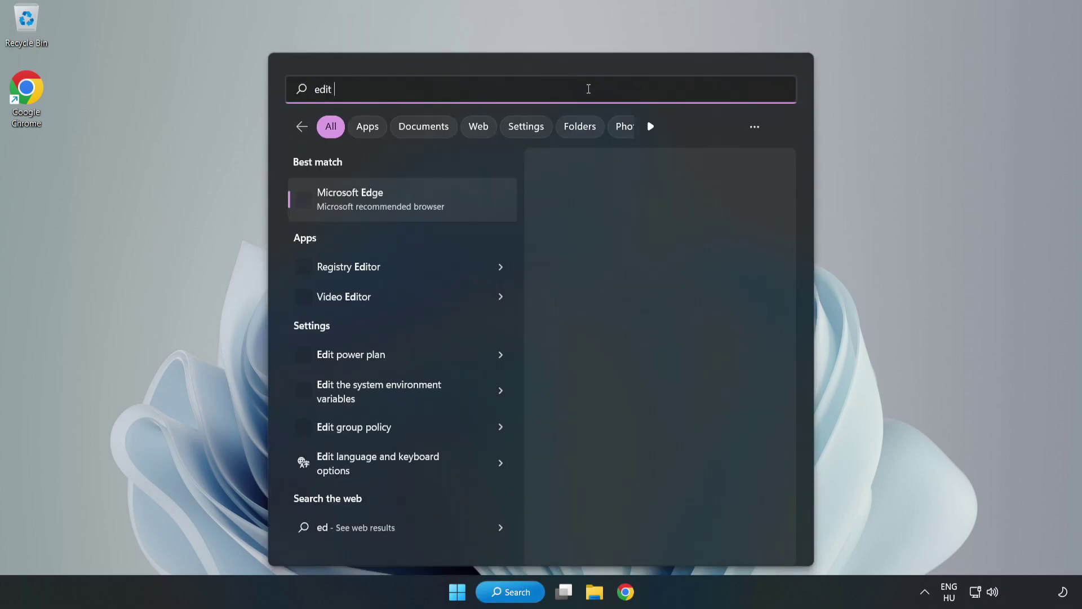
pyautogui.write(' power')
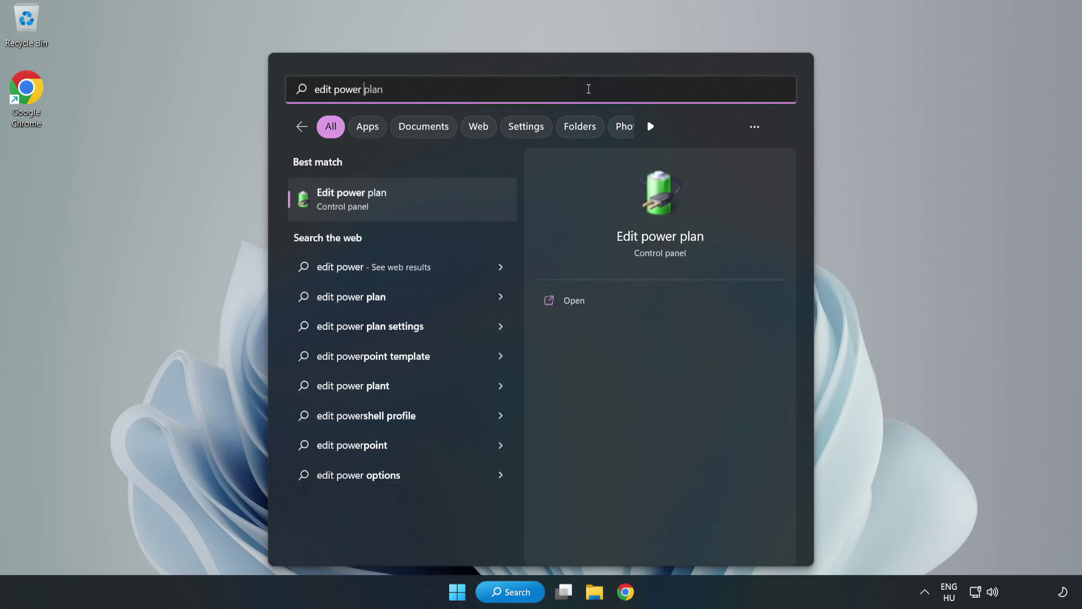
pyautogui.write(' plan')
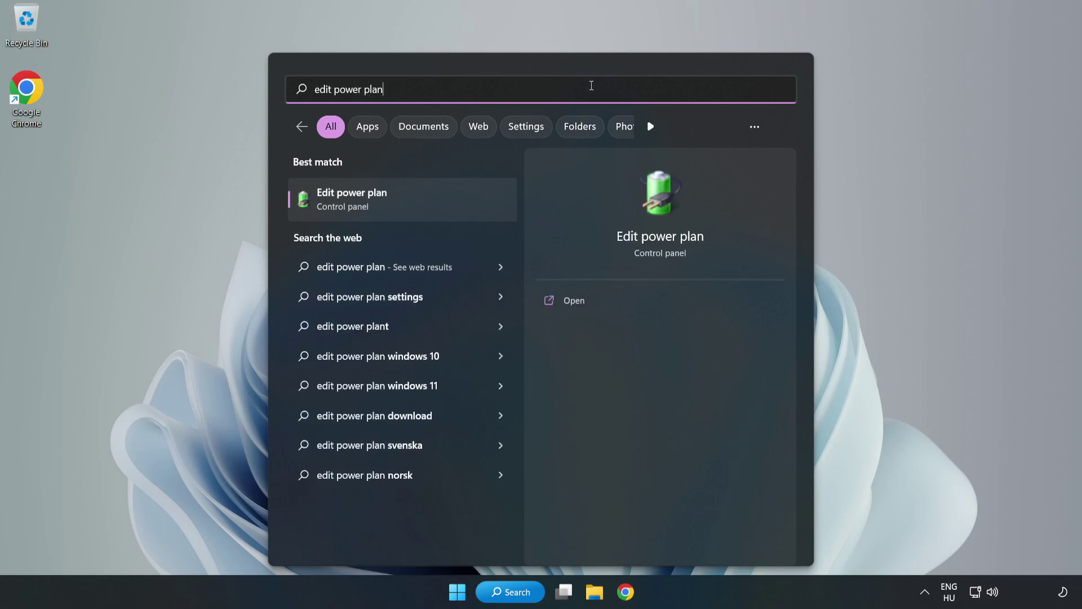
# Step: From Edit power plan, switch Power Options to the High performance plan and close the window
pyautogui.click(409, 201)
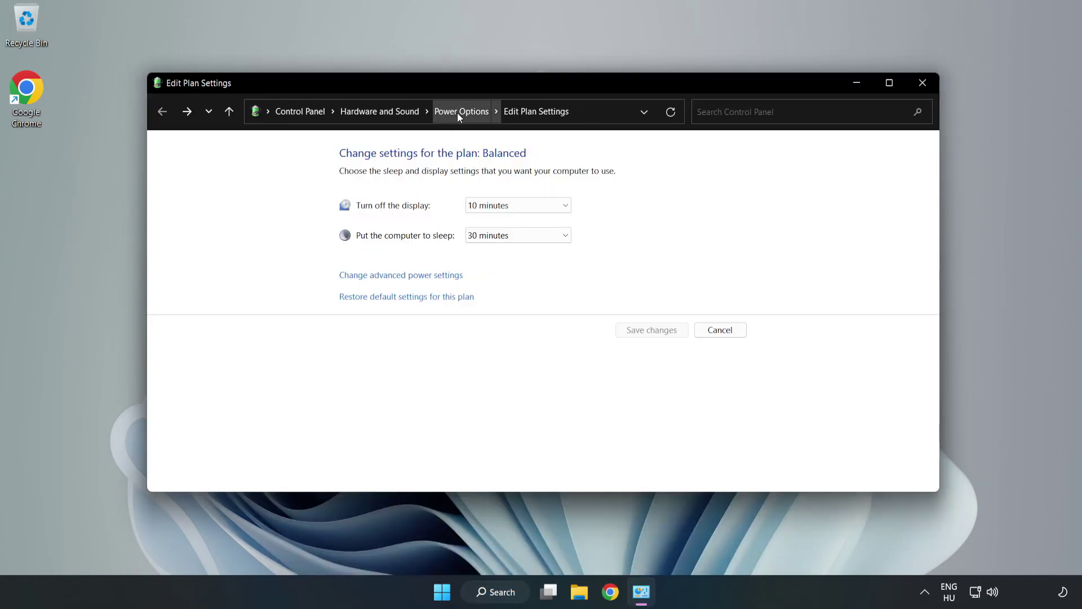
pyautogui.click(457, 113)
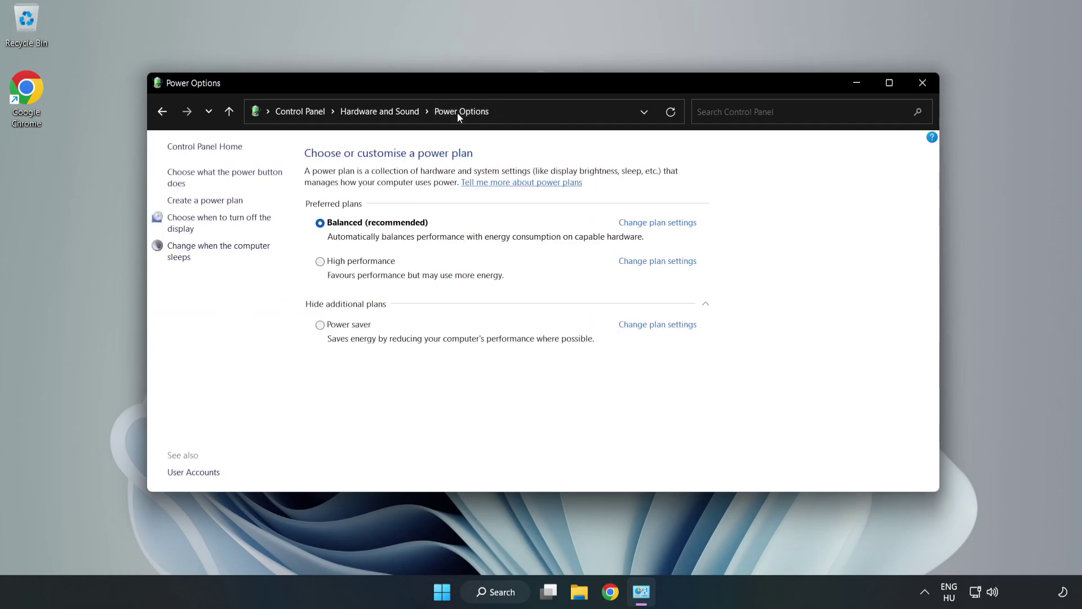
pyautogui.click(355, 265)
pyautogui.click(922, 84)
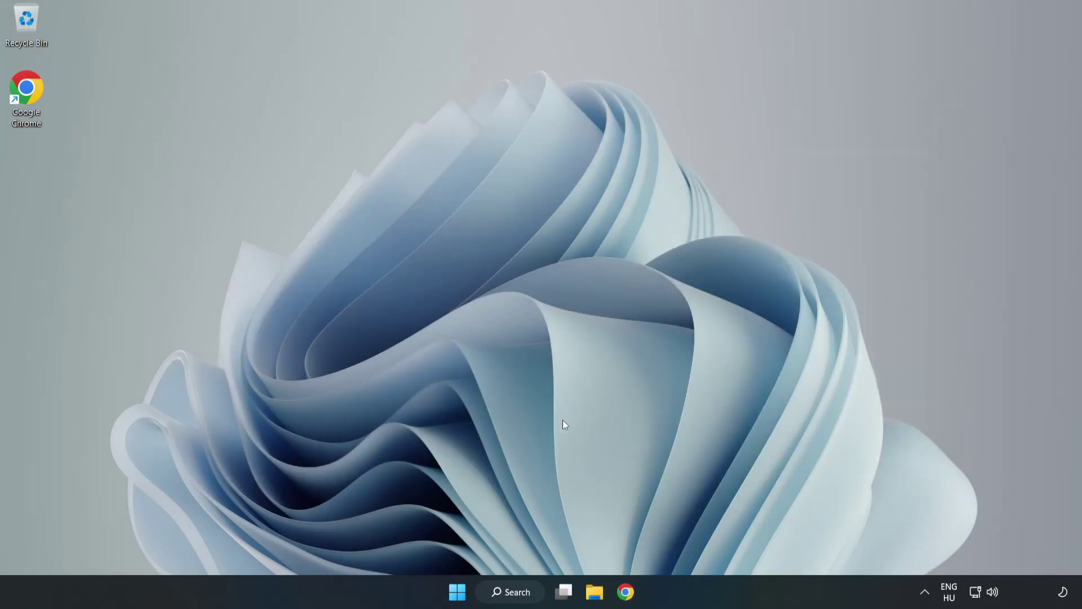
# Step: Search Windows for 'device manager'
pyautogui.click(525, 592)
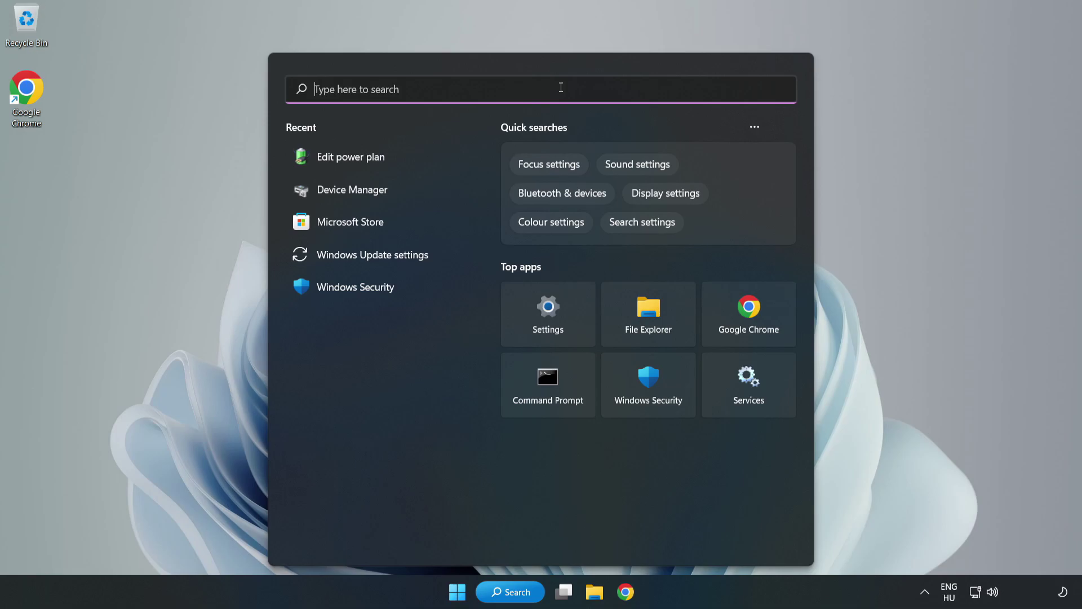
pyautogui.write('device mana')
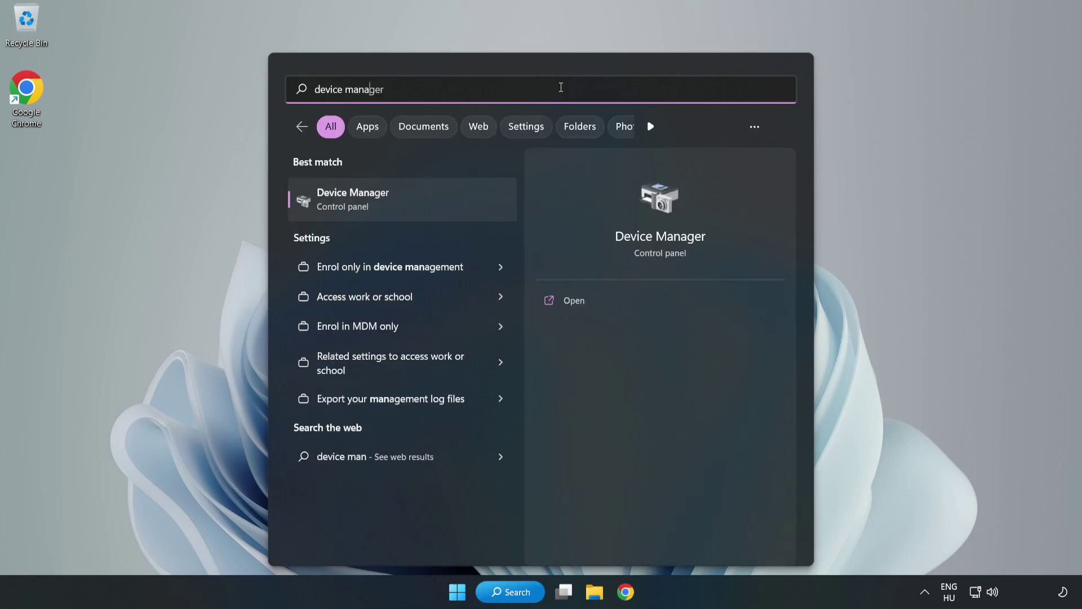
pyautogui.write('ger')
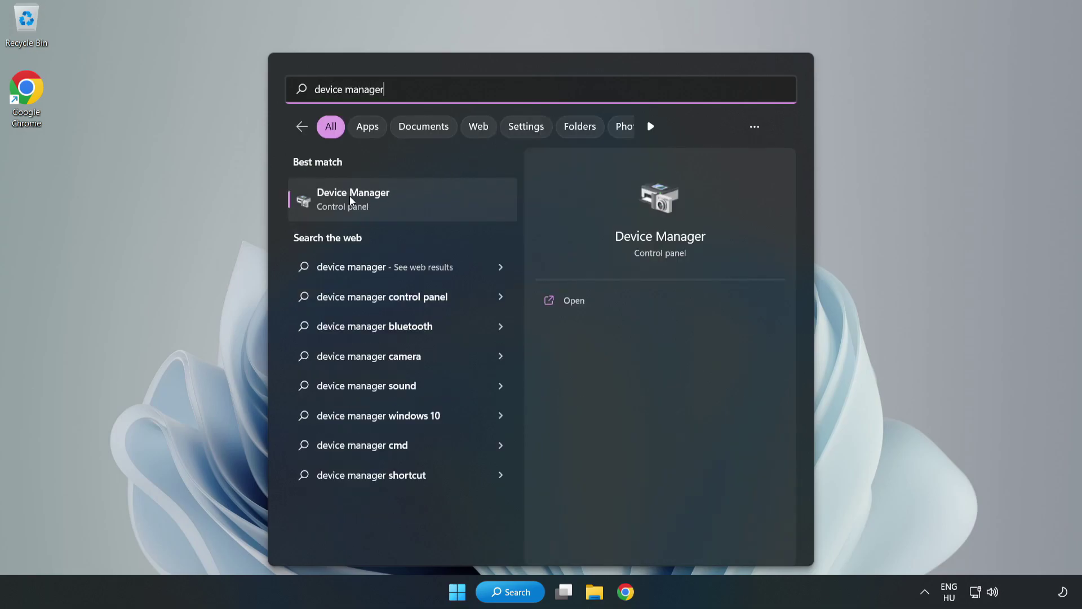
# Step: Open Device Manager, expand Display adapters and right-click the VMware SVGA 3D adapter
pyautogui.click(394, 201)
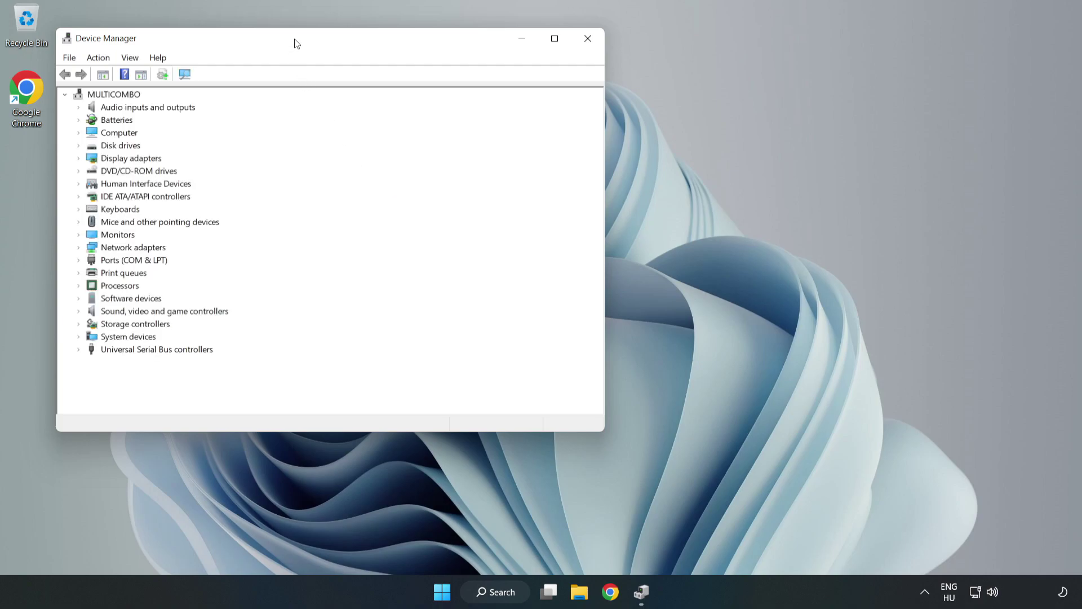
pyautogui.moveTo(295, 43); pyautogui.dragTo(499, 108)
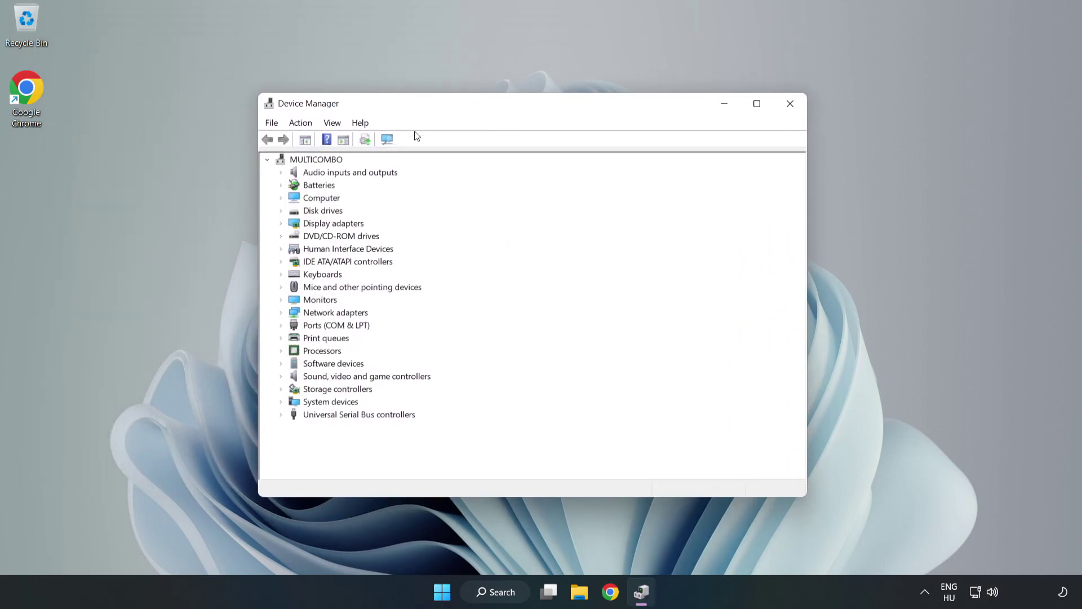
pyautogui.click(319, 224)
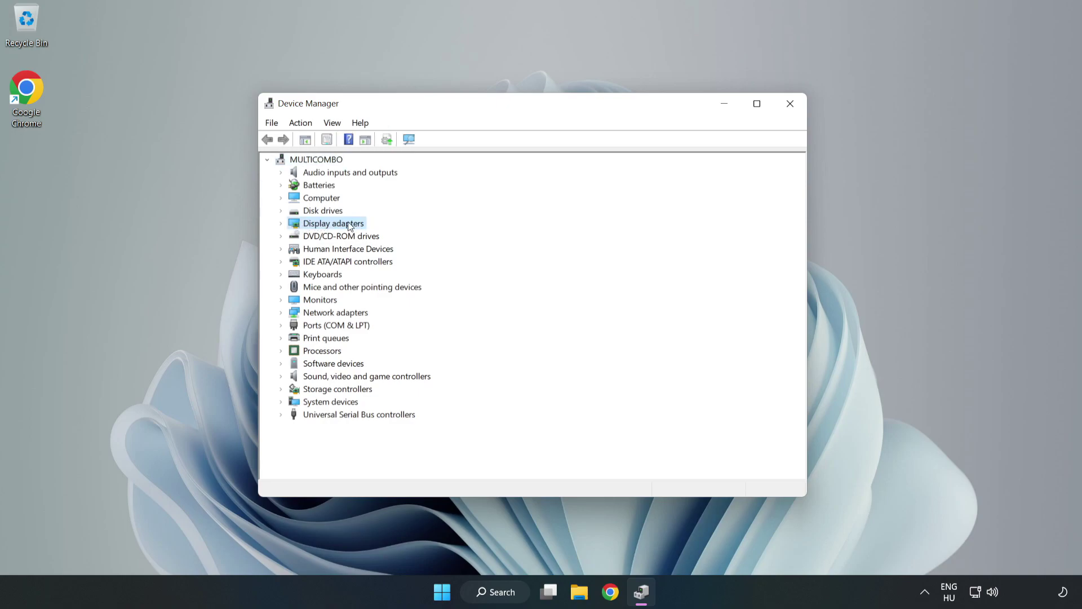
pyautogui.click(281, 225)
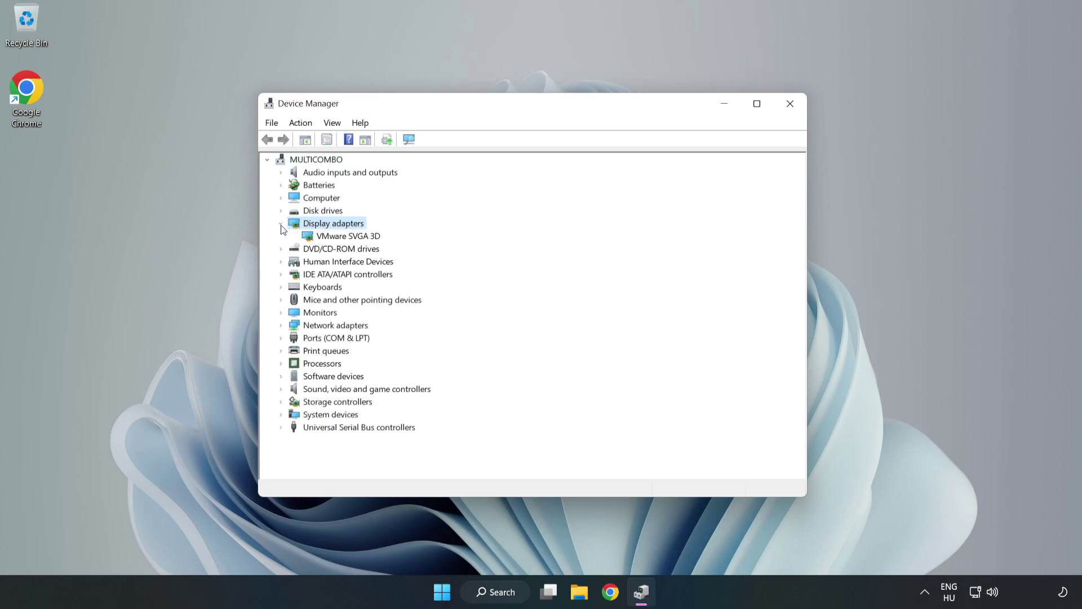
pyautogui.click(348, 237)
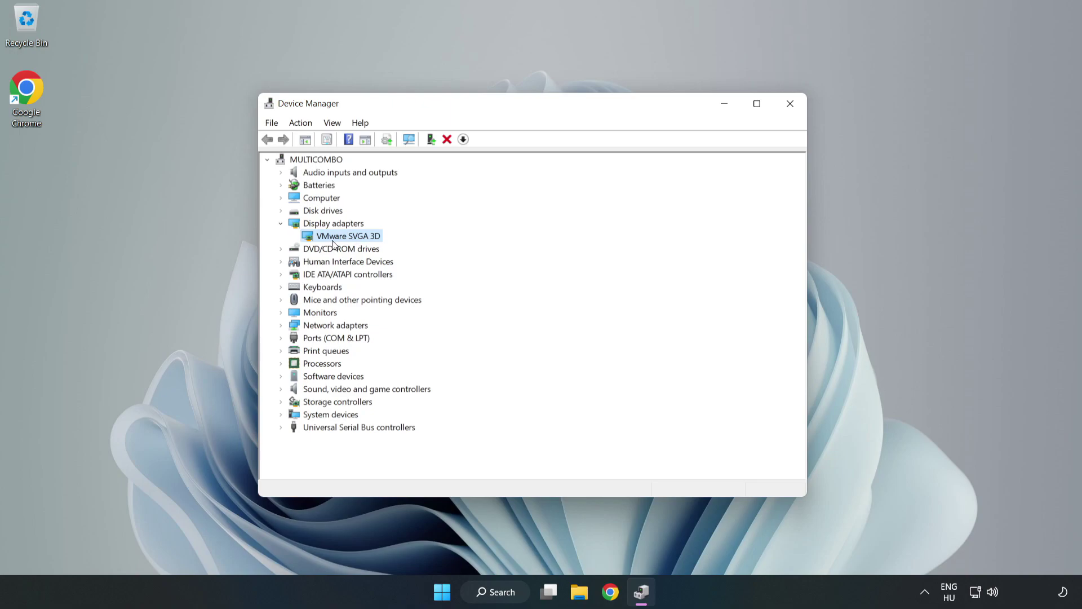
pyautogui.rightClick(345, 240)
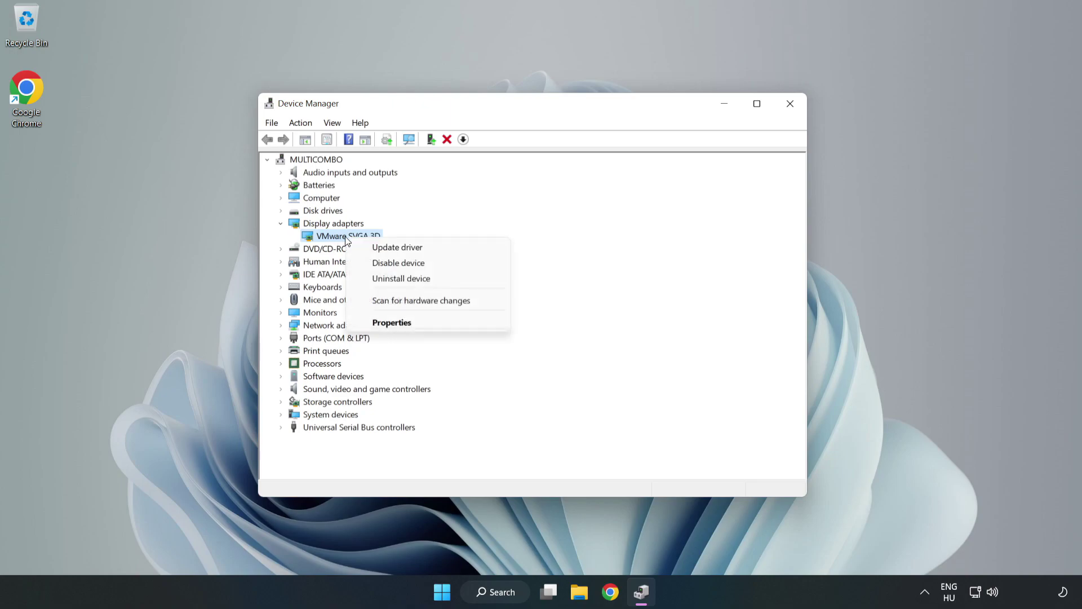
# Step: Run an automatic driver search for VMware SVGA 3D, dismiss the result, and close Device Manager
pyautogui.click(406, 248)
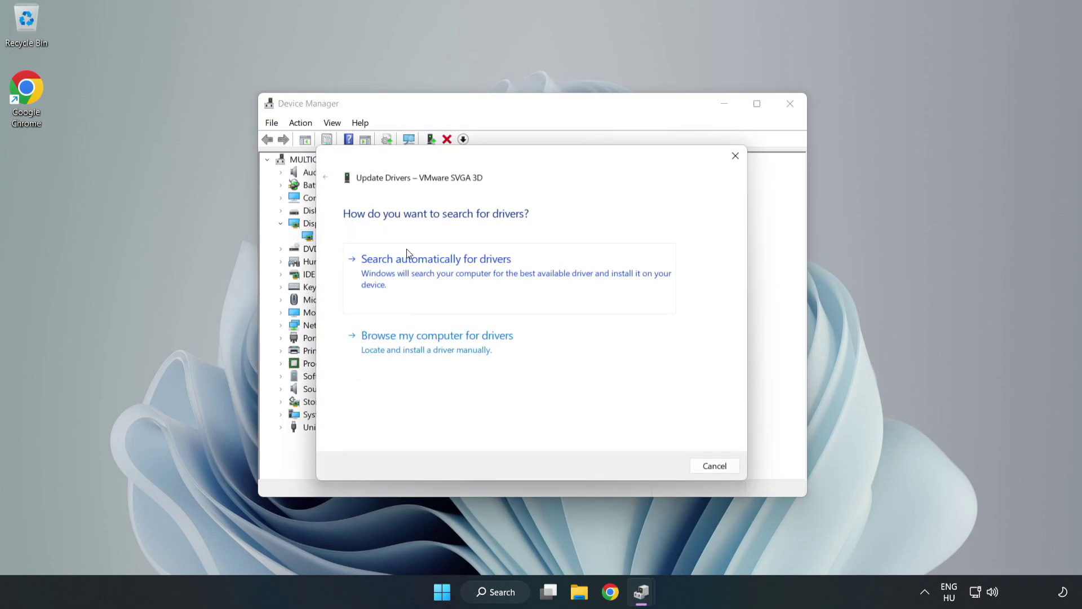
pyautogui.moveTo(442, 165); pyautogui.dragTo(452, 145)
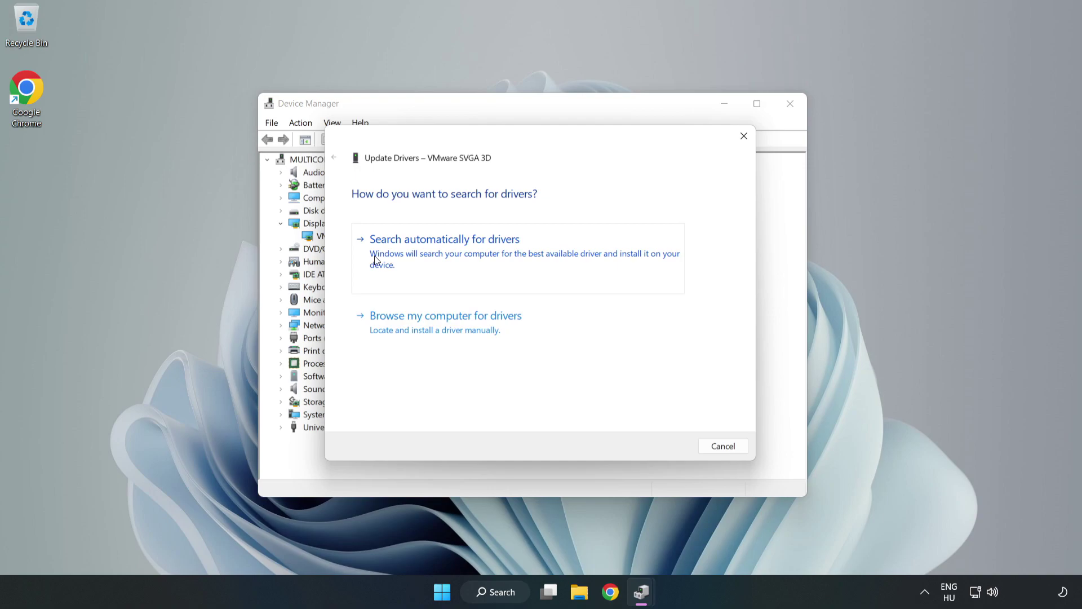
pyautogui.click(445, 255)
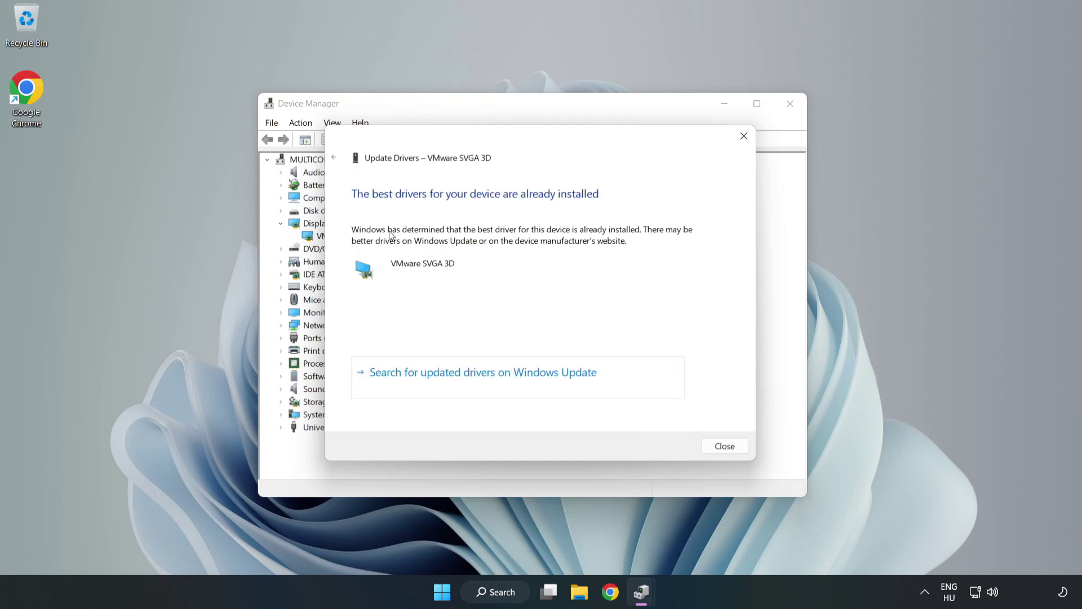
pyautogui.click(730, 448)
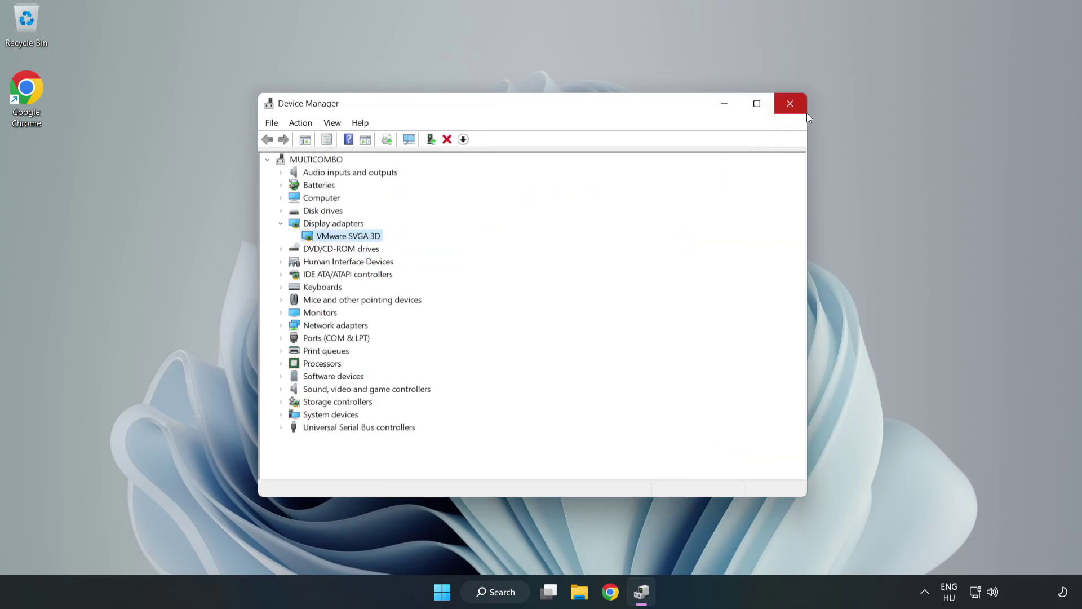
pyautogui.click(792, 104)
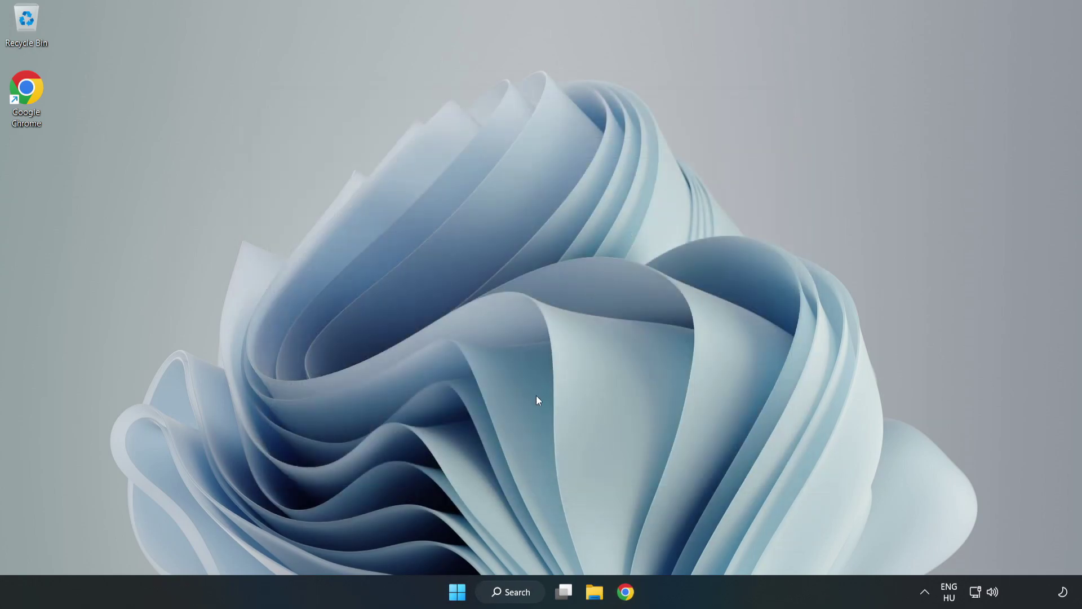
# Step: Search 'game mode' and open the Gaming › Game Mode settings page
pyautogui.click(524, 597)
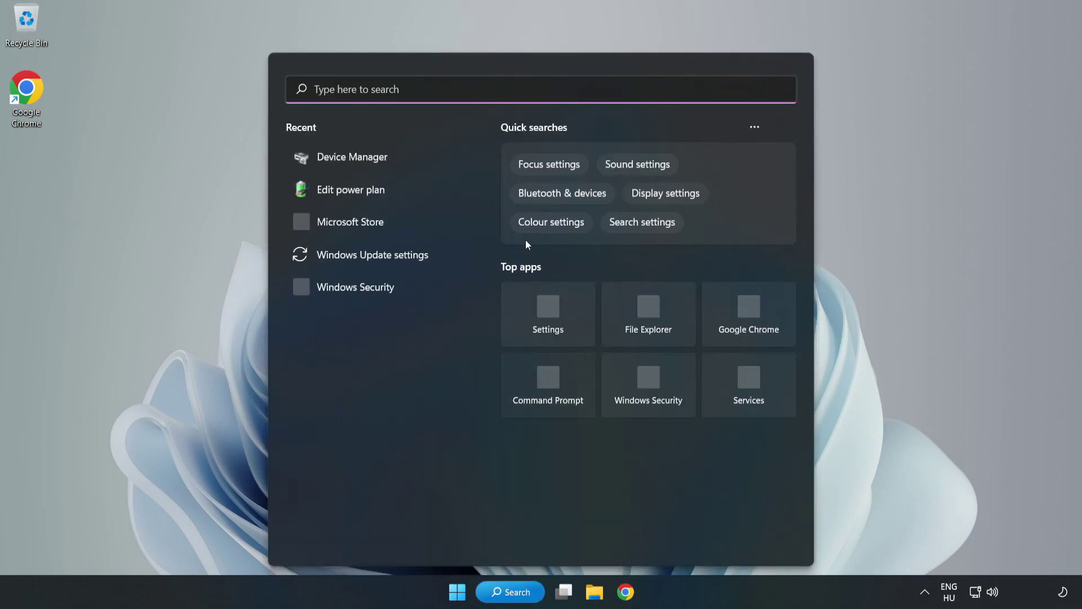
pyautogui.write('game mode')
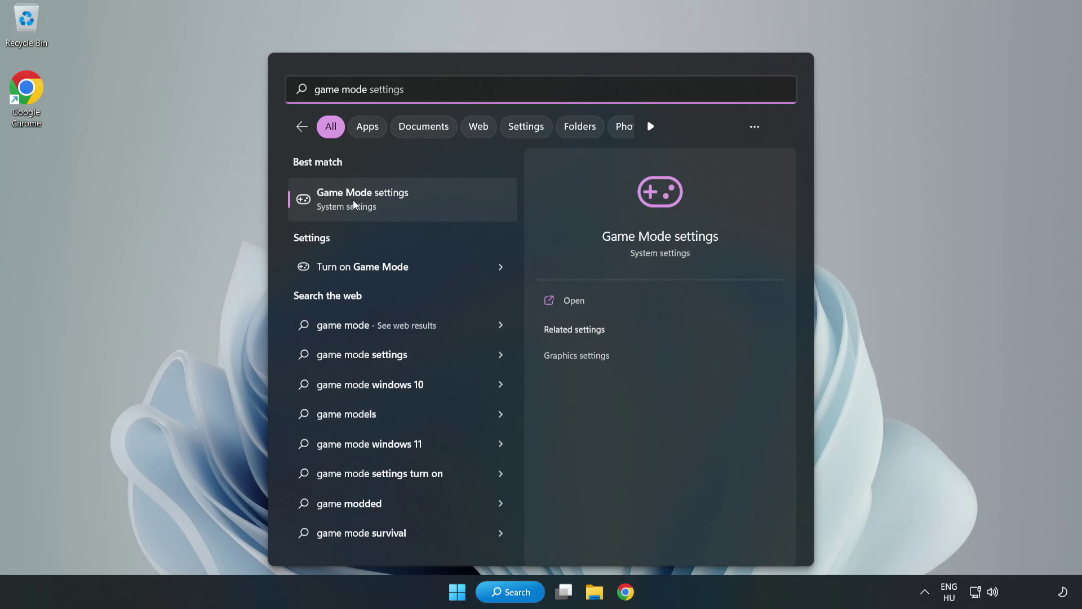
pyautogui.click(387, 205)
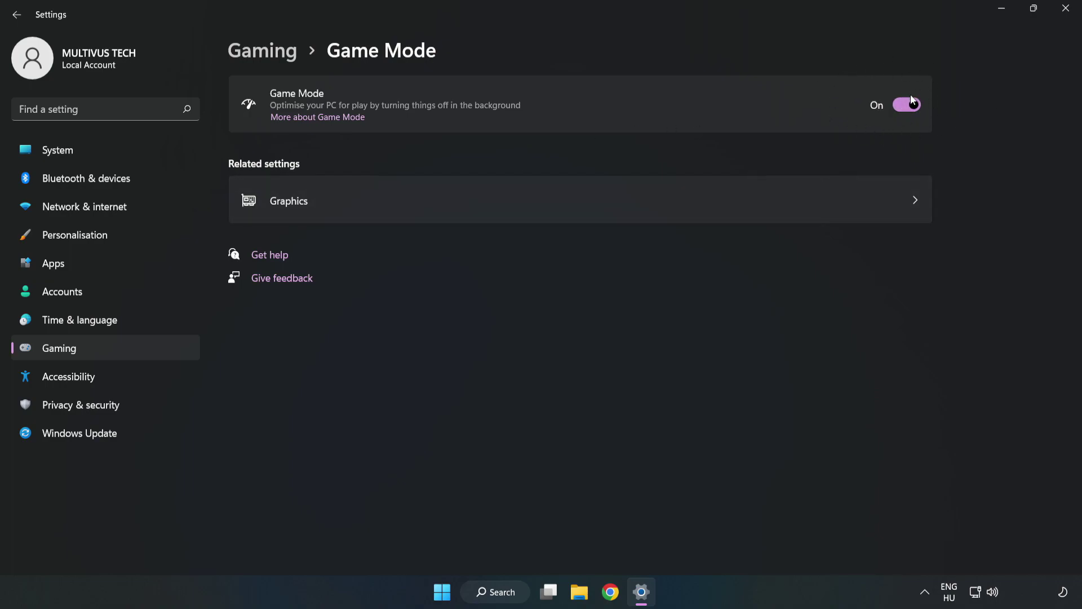
# Step: Turn off the controller button opening Xbox Game Bar, close Settings, then launch Task Manager
pyautogui.click(276, 57)
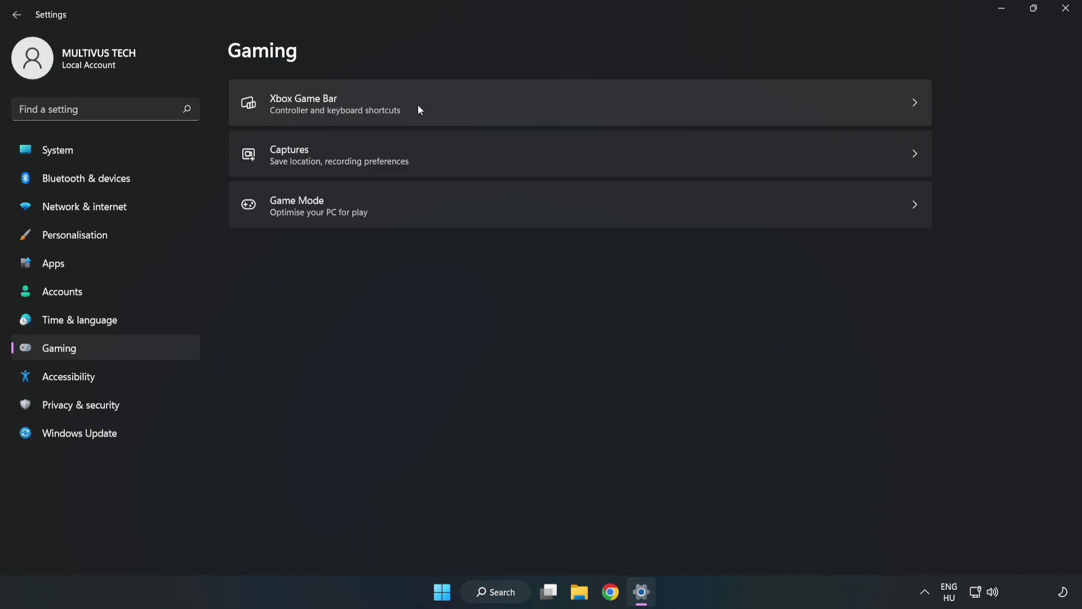
pyautogui.click(459, 102)
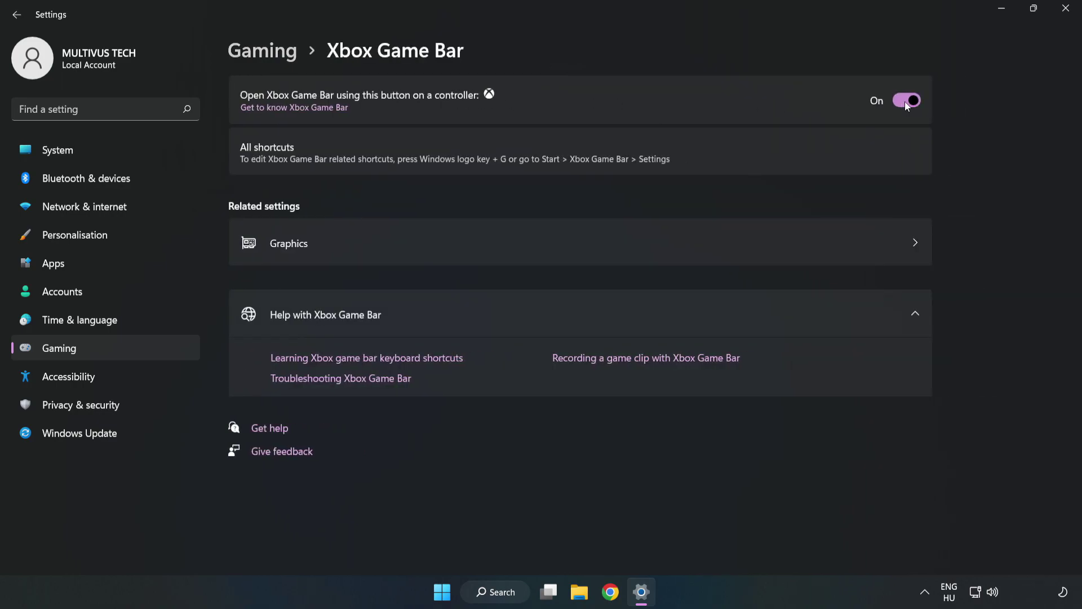
pyautogui.click(905, 101)
pyautogui.click(1066, 12)
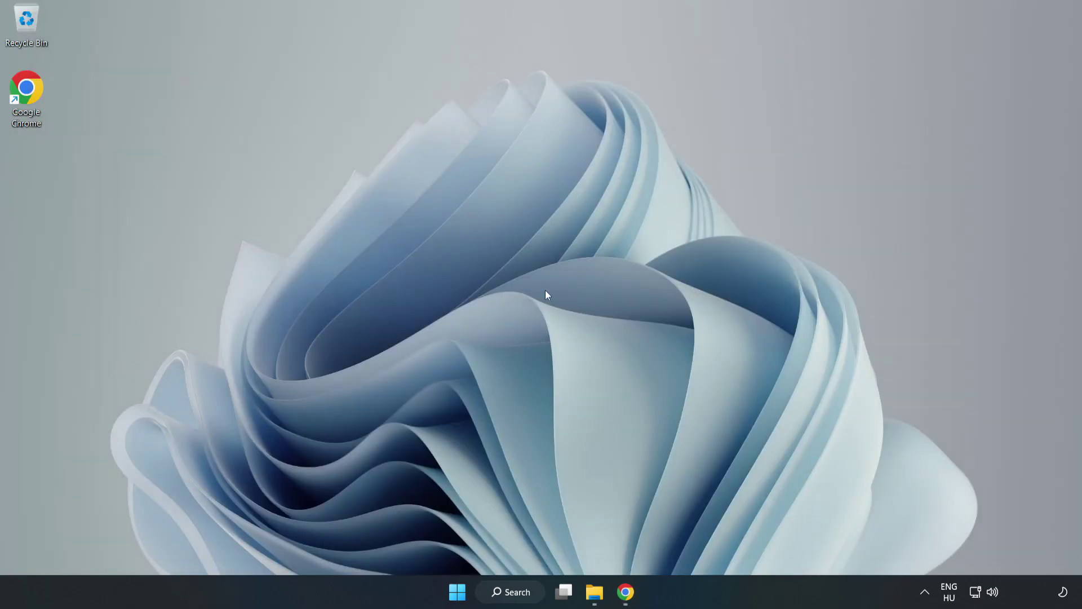
pyautogui.rightClick(458, 593)
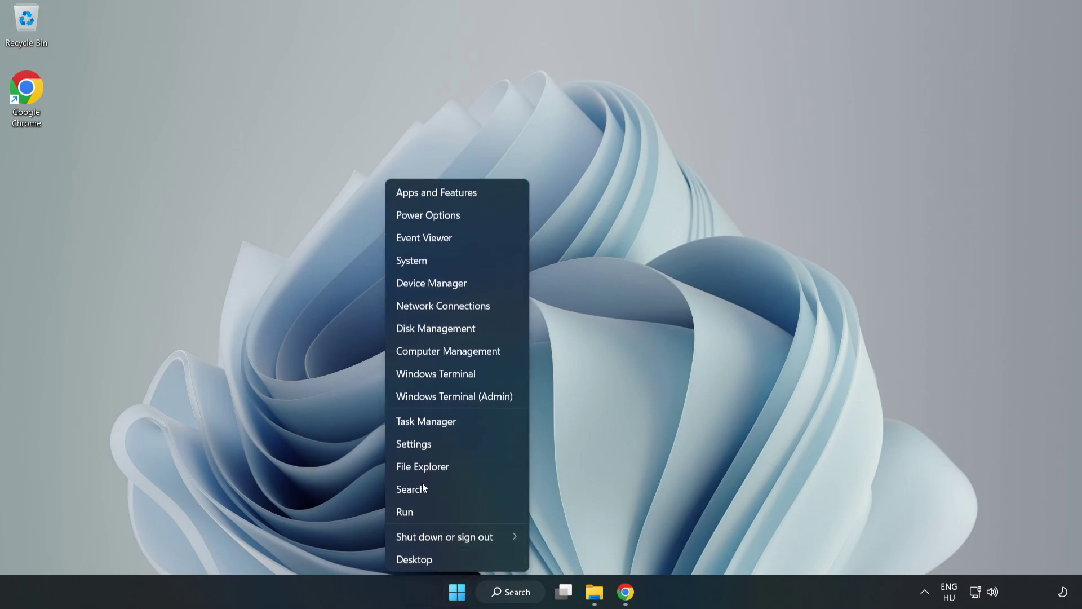
pyautogui.click(474, 426)
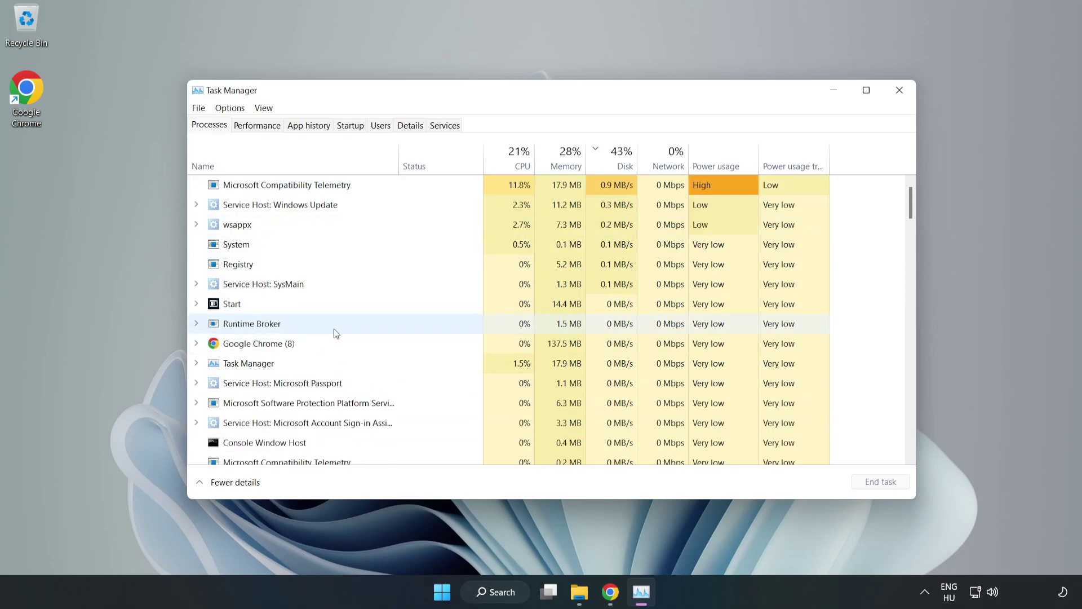
# Step: End the Google Chrome (8) process from Task Manager's Processes list
pyautogui.click(292, 345)
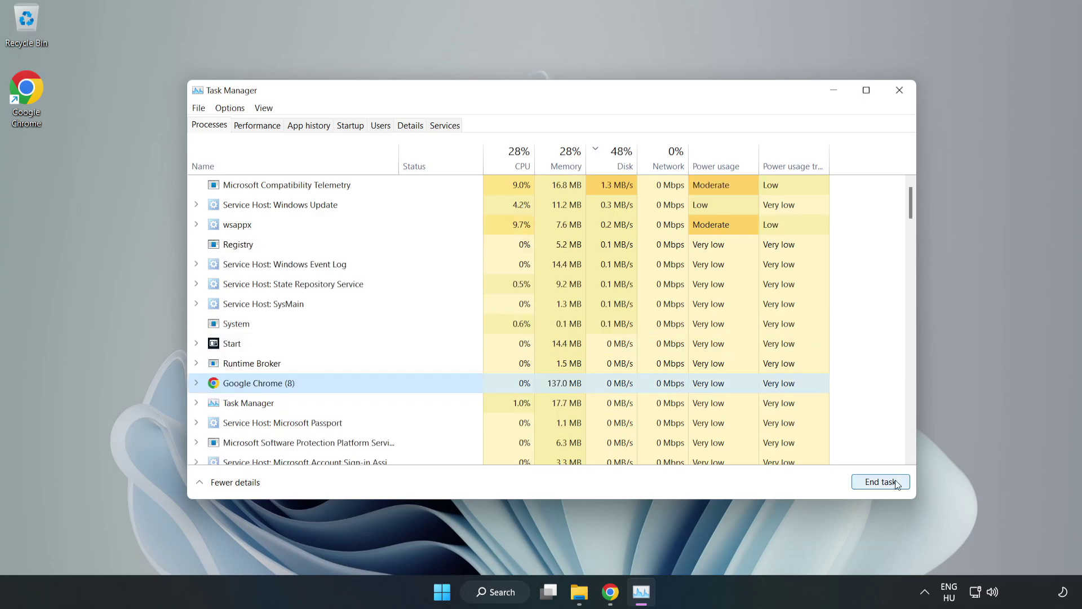
pyautogui.click(876, 484)
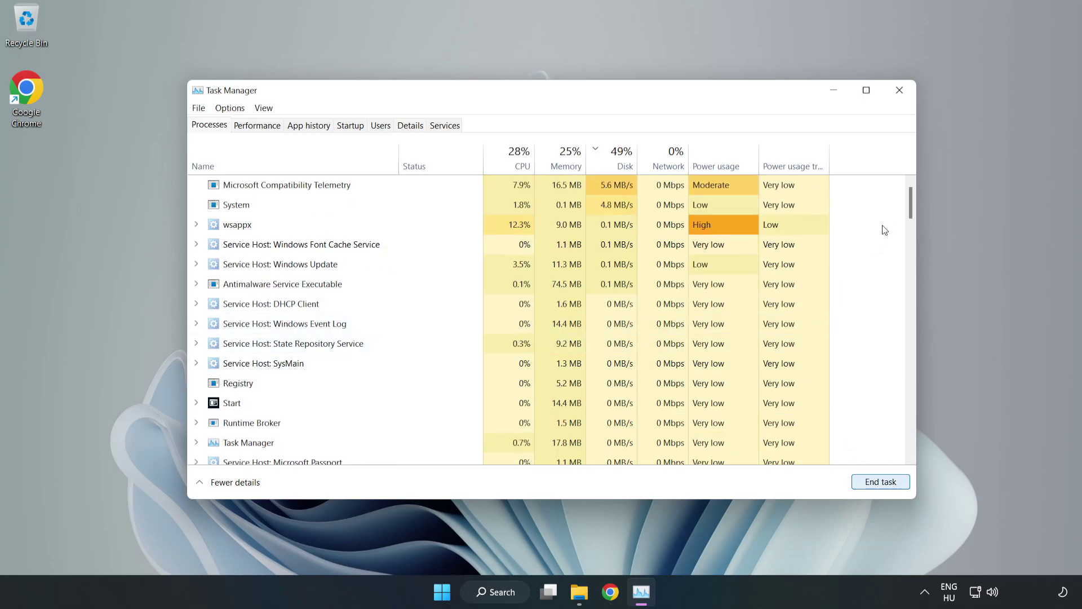
pyautogui.moveTo(914, 206)
pyautogui.mouseDown()
pyautogui.moveTo(915, 310)
pyautogui.moveTo(911, 205)
pyautogui.mouseUp()
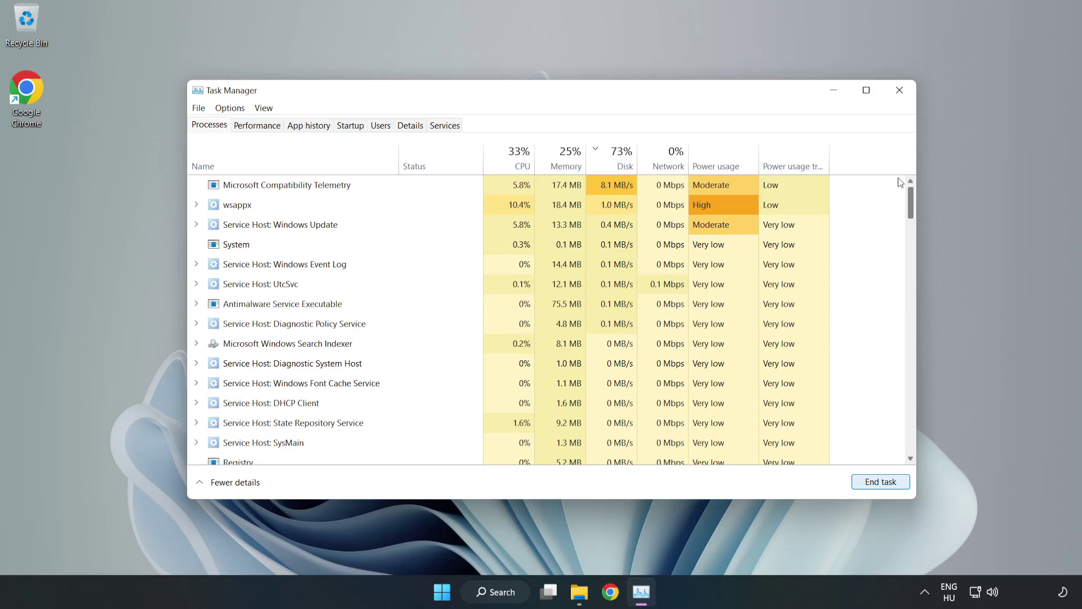
# Step: Disable Cortana, Phone Link, Terminal and Xbox App Services at startup, then close Task Manager
pyautogui.click(354, 126)
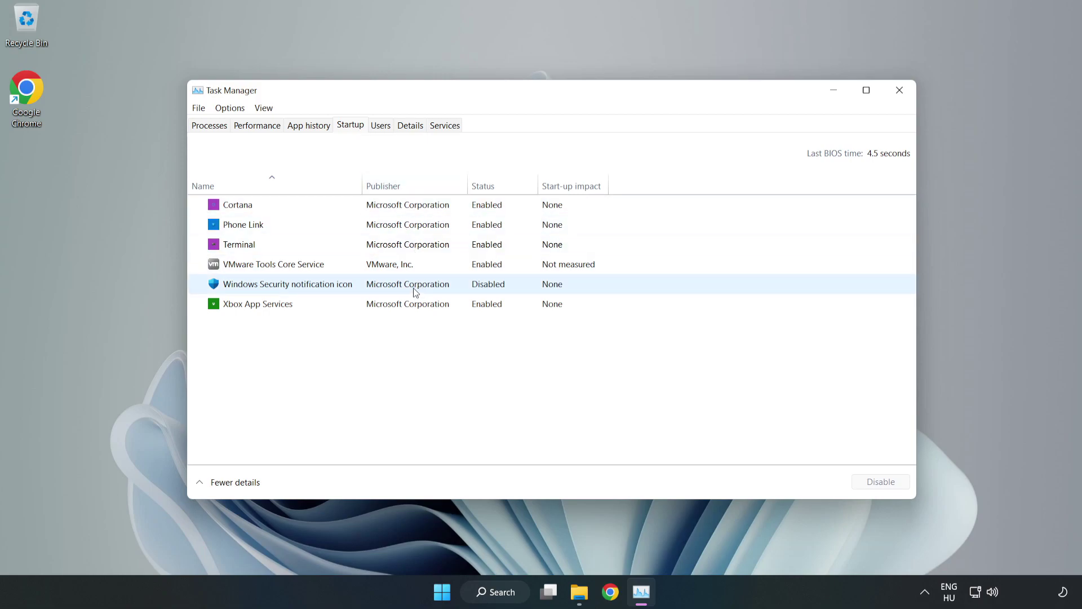
pyautogui.click(408, 205)
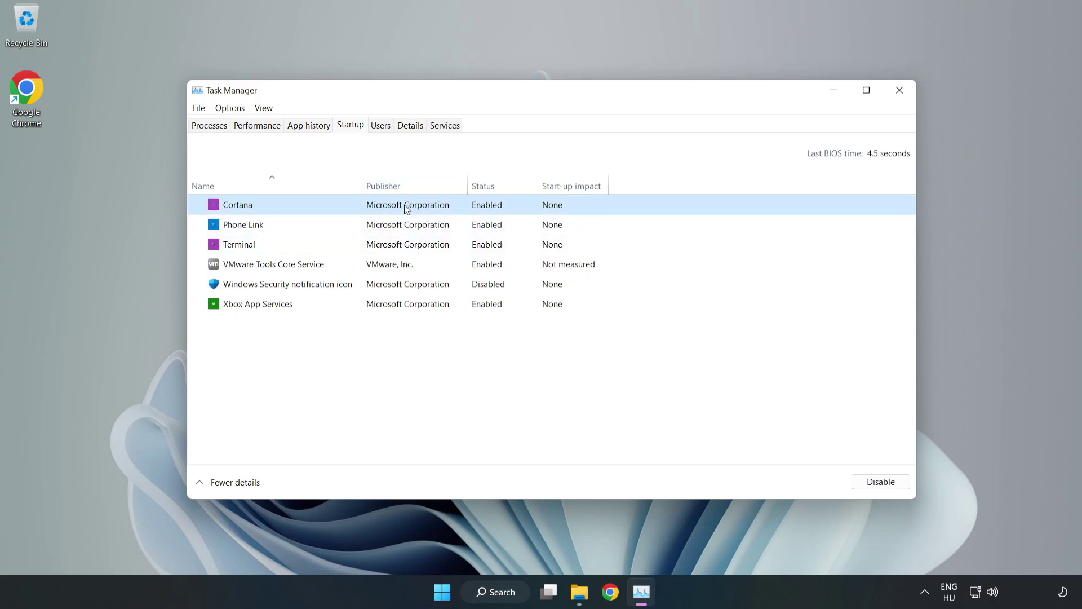
pyautogui.click(871, 488)
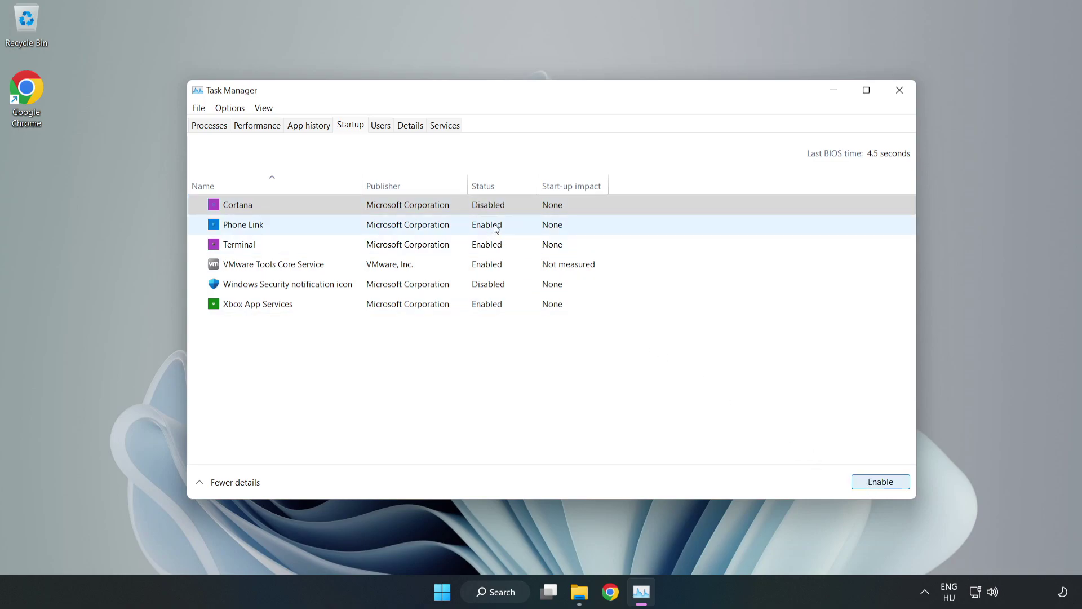
pyautogui.click(496, 227)
pyautogui.click(879, 482)
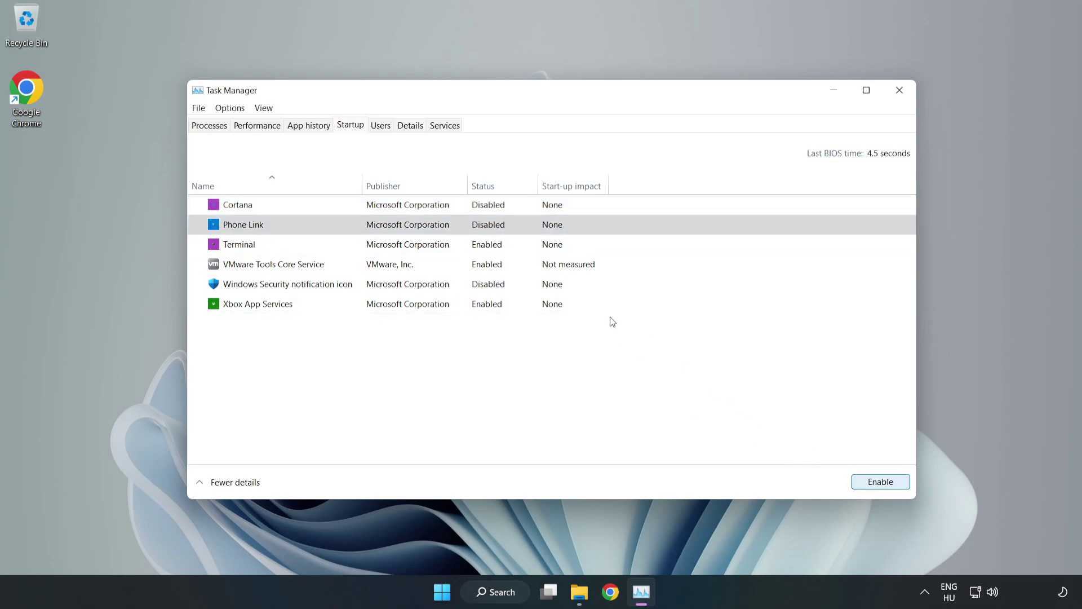
pyautogui.click(498, 248)
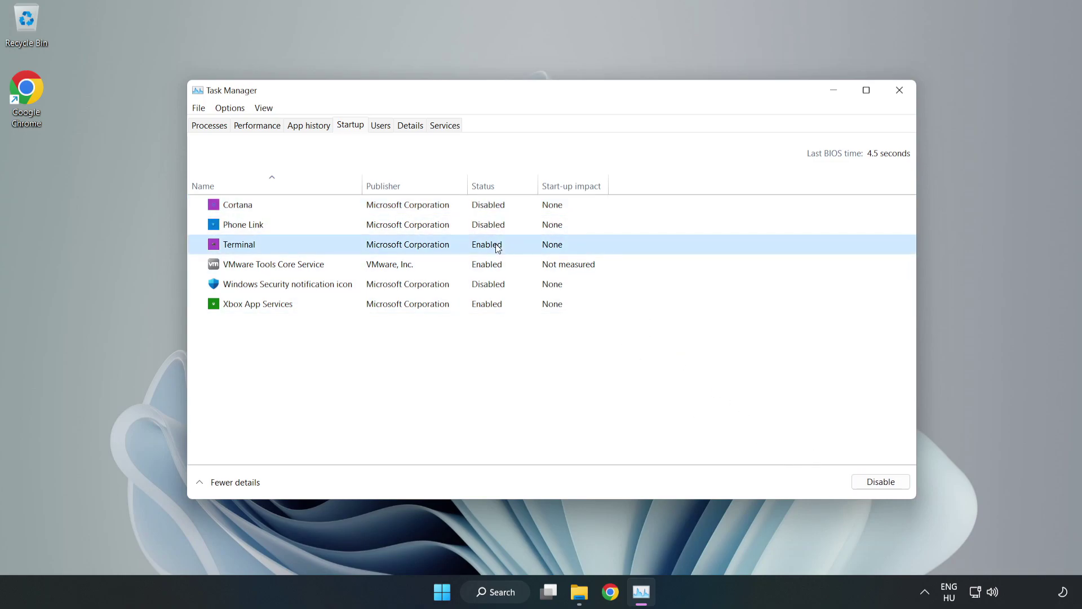
pyautogui.click(884, 484)
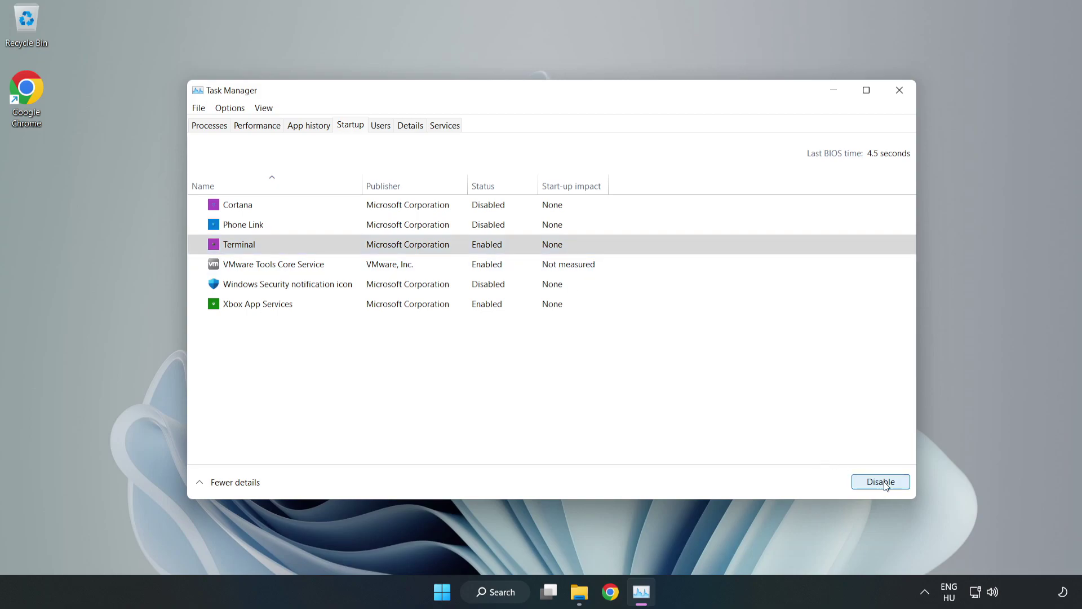
pyautogui.click(372, 305)
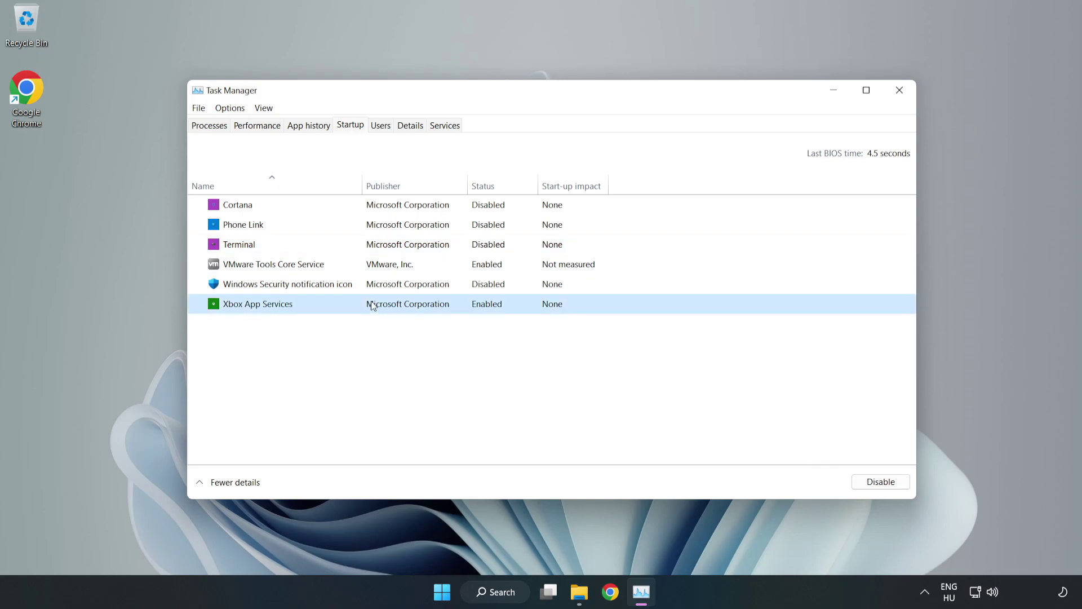
pyautogui.click(860, 485)
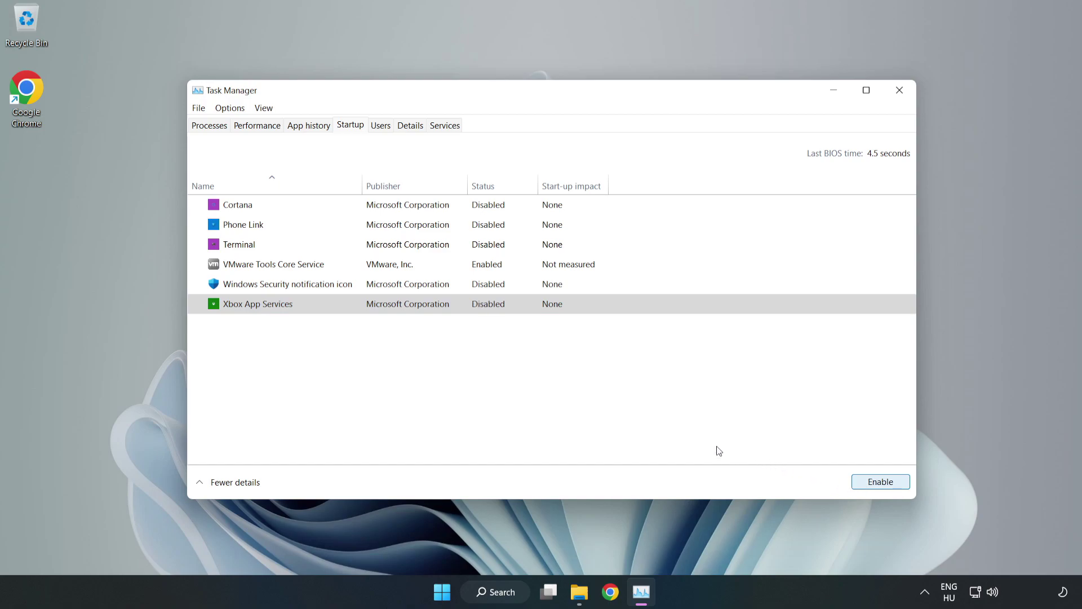
pyautogui.click(899, 97)
# Step: Close Task Manager, open Windows Update via search, check for updates, then close Settings
pyautogui.click(899, 97)
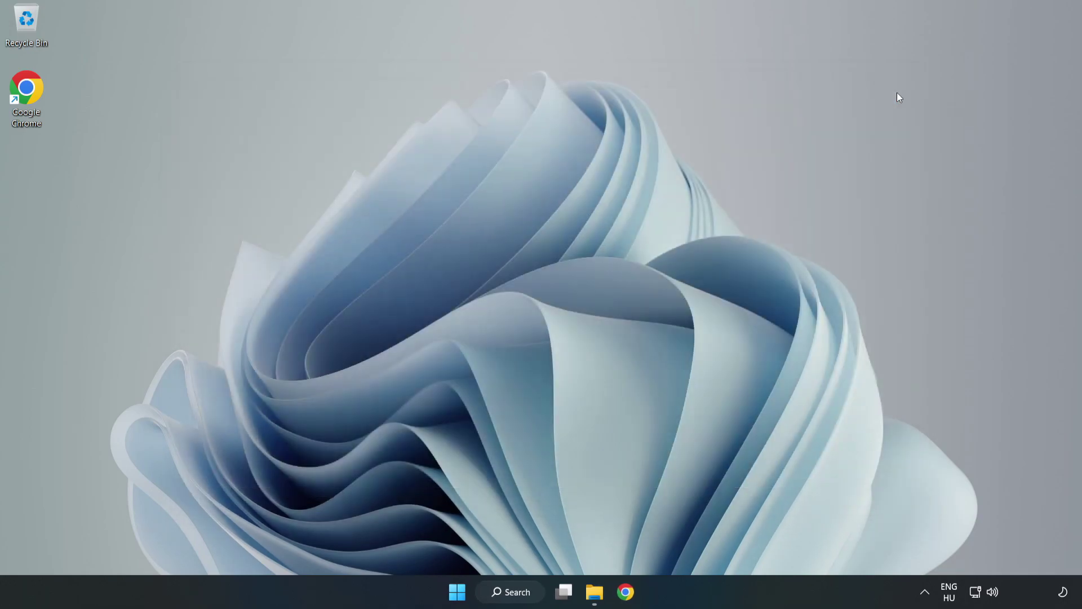
pyautogui.click(518, 596)
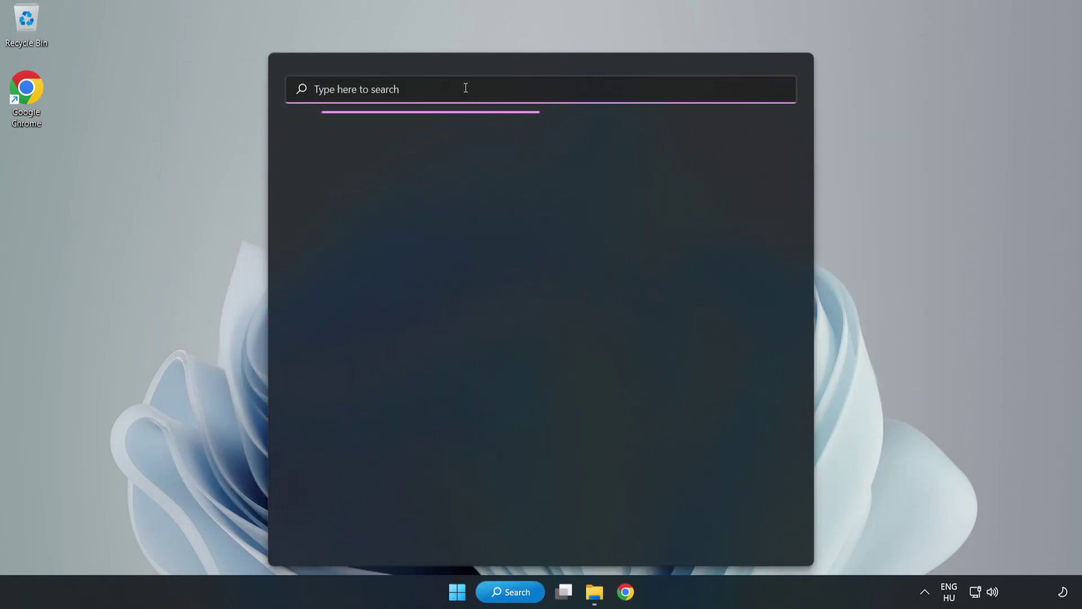
pyautogui.write('update')
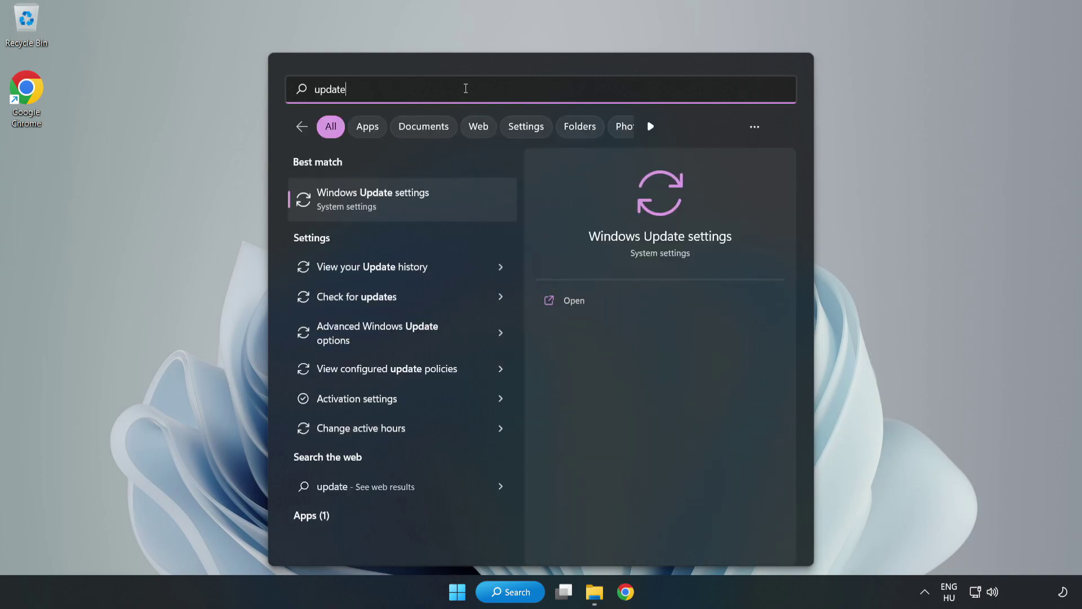
pyautogui.click(441, 214)
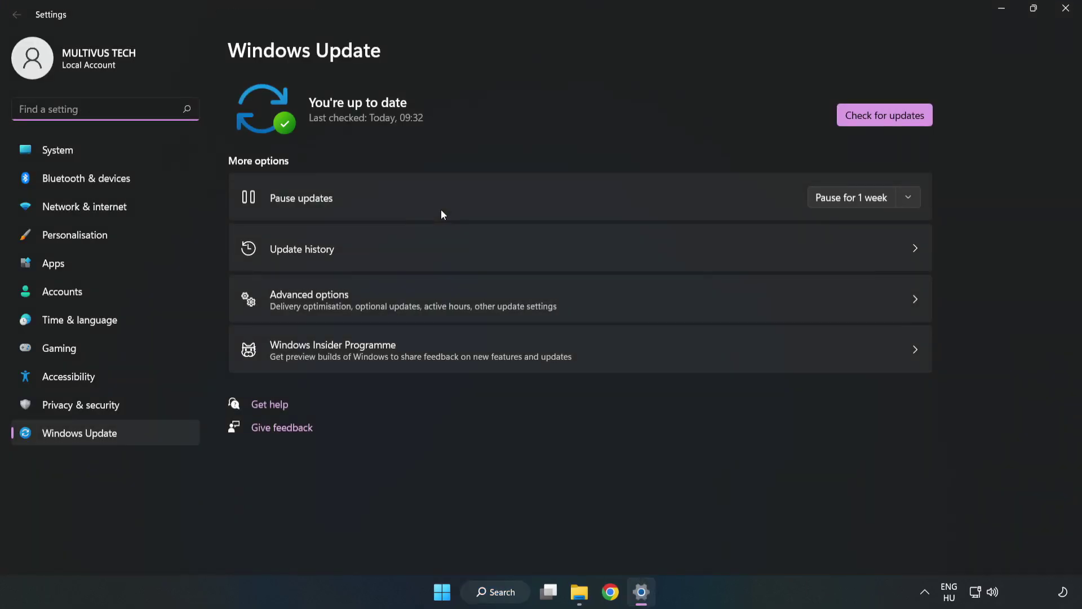
pyautogui.click(870, 120)
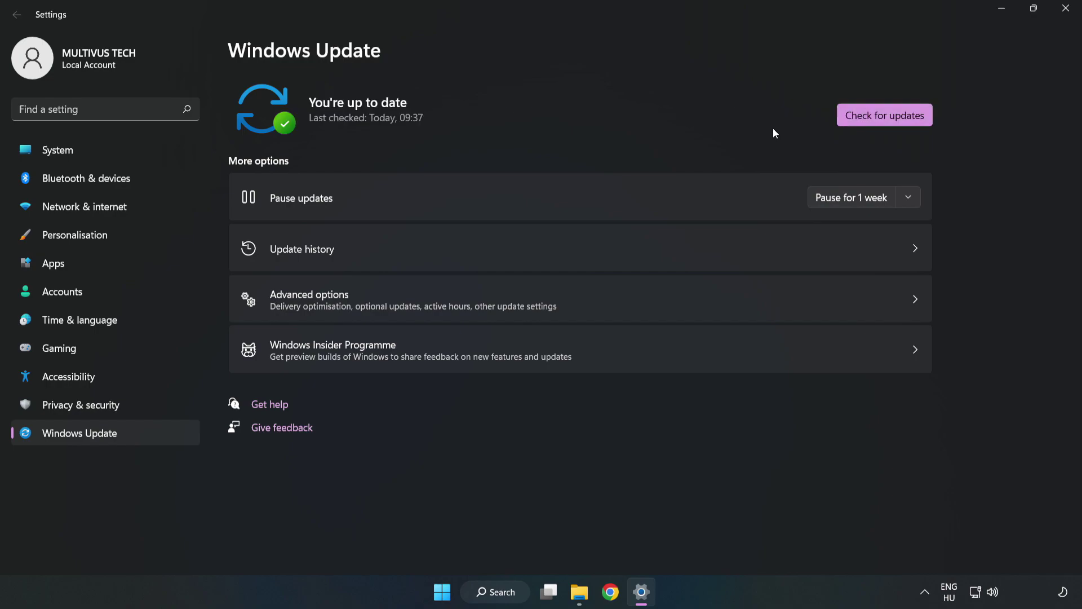
pyautogui.click(1065, 9)
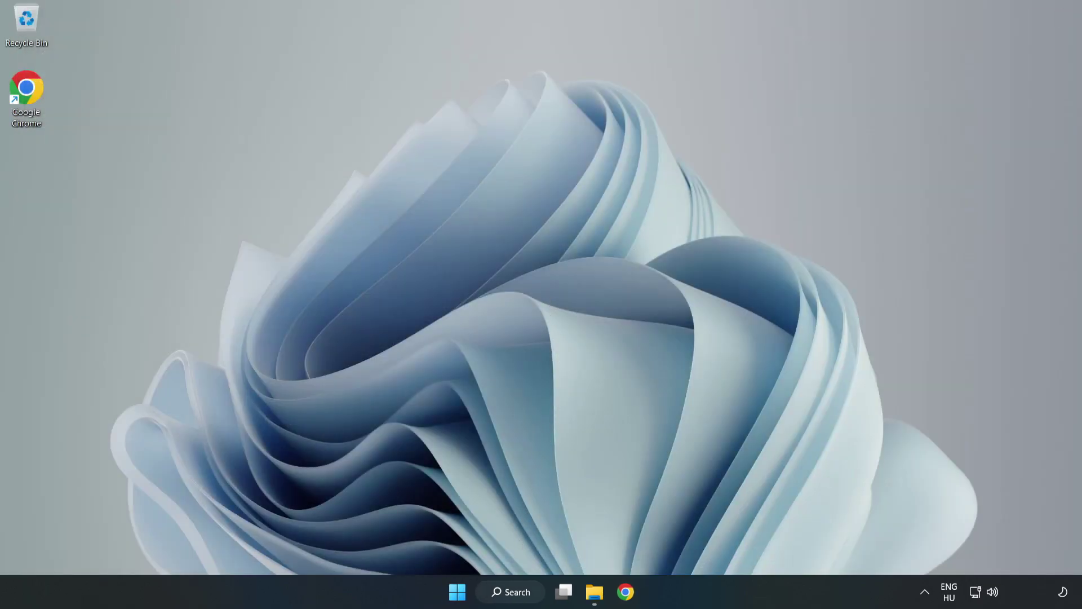
# Step: Search for regedit and launch Registry Editor
pyautogui.click(528, 596)
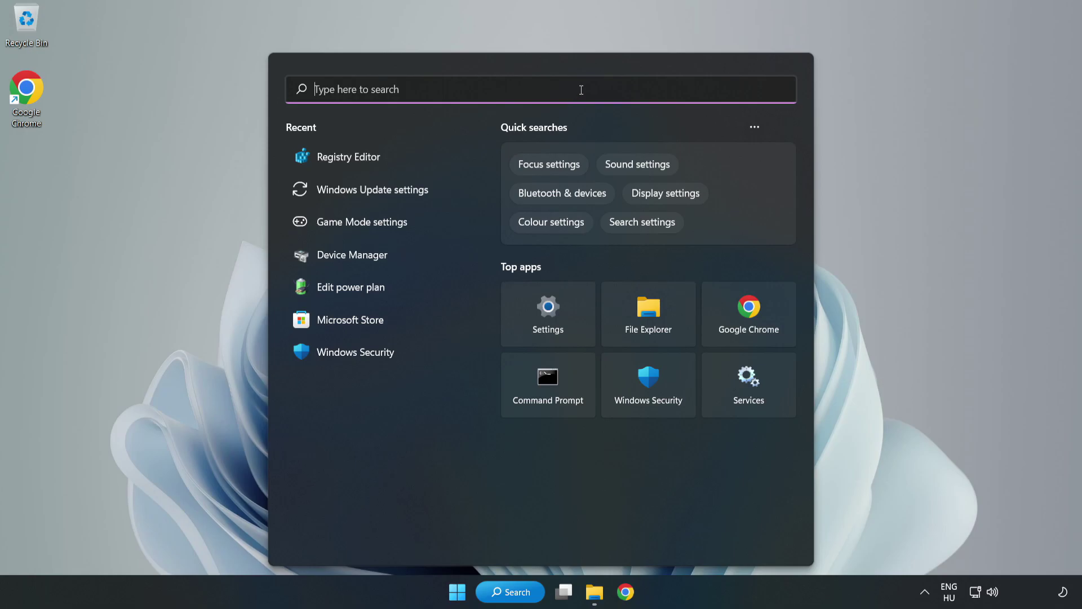
pyautogui.write('regedit')
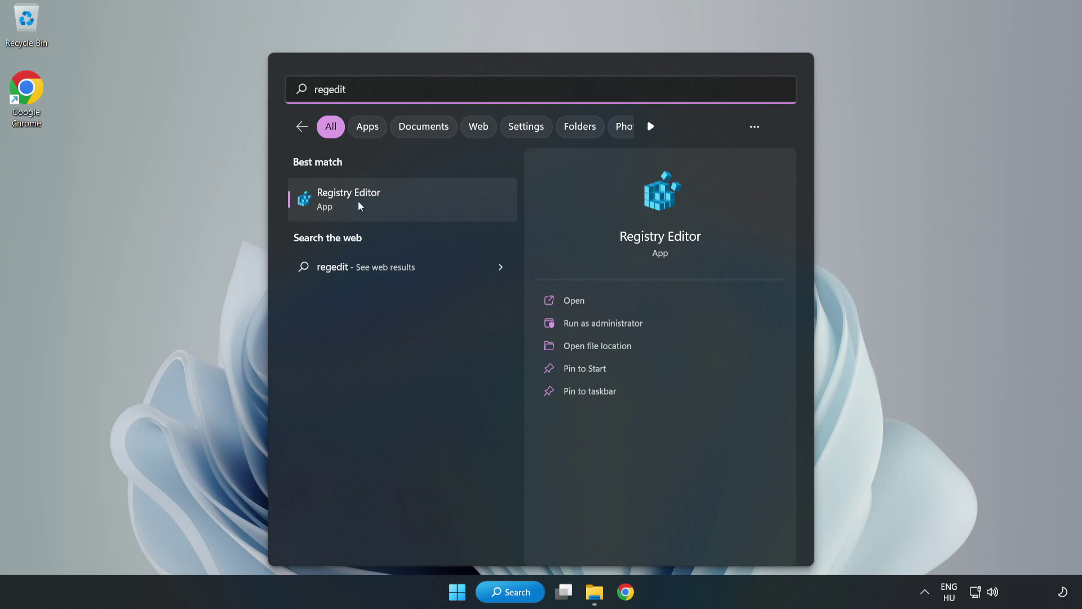
pyautogui.click(414, 201)
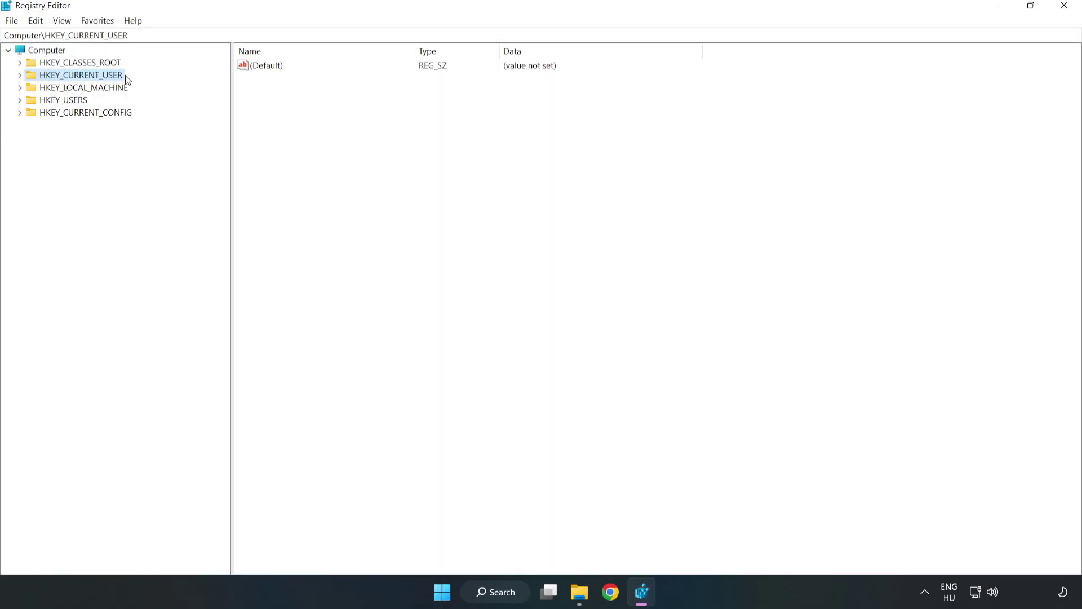
# Step: Browse to HKEY_CURRENT_USER\System\GameConfigStore to list its GameDVR values
pyautogui.click(22, 77)
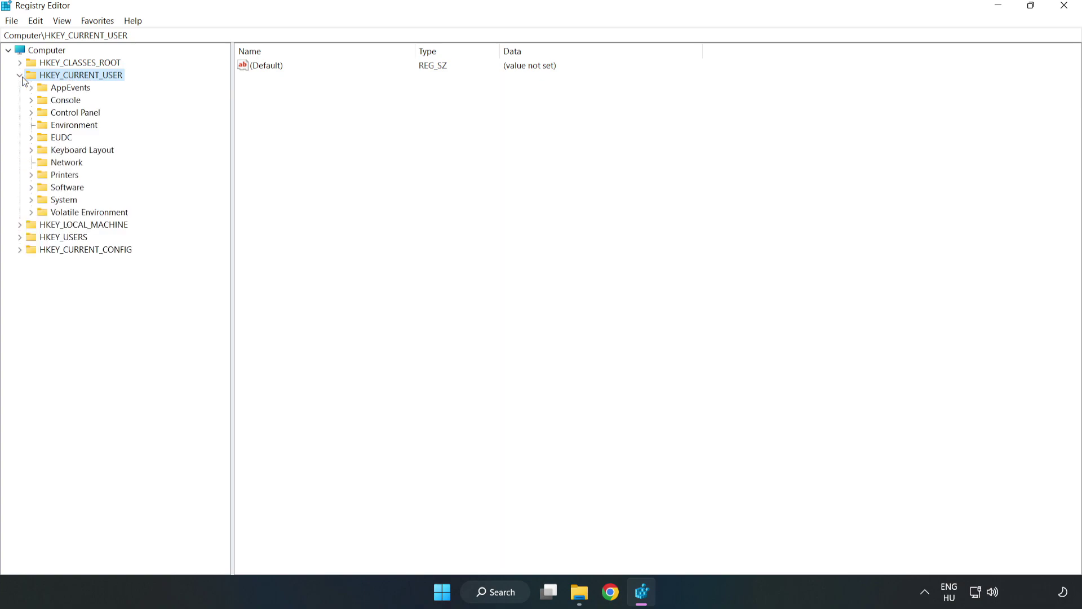
pyautogui.click(31, 200)
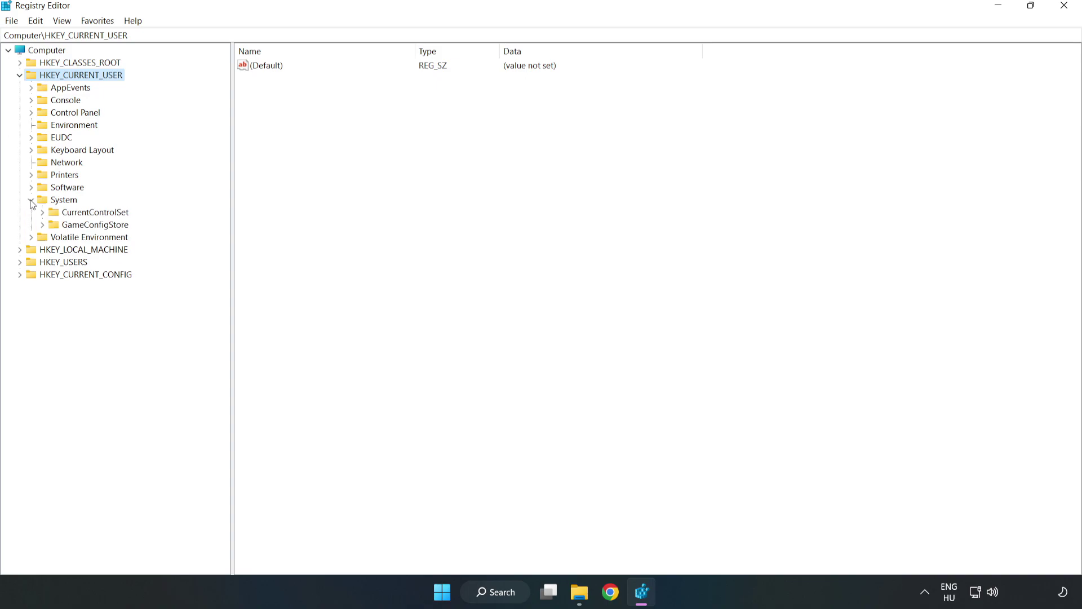
pyautogui.click(90, 229)
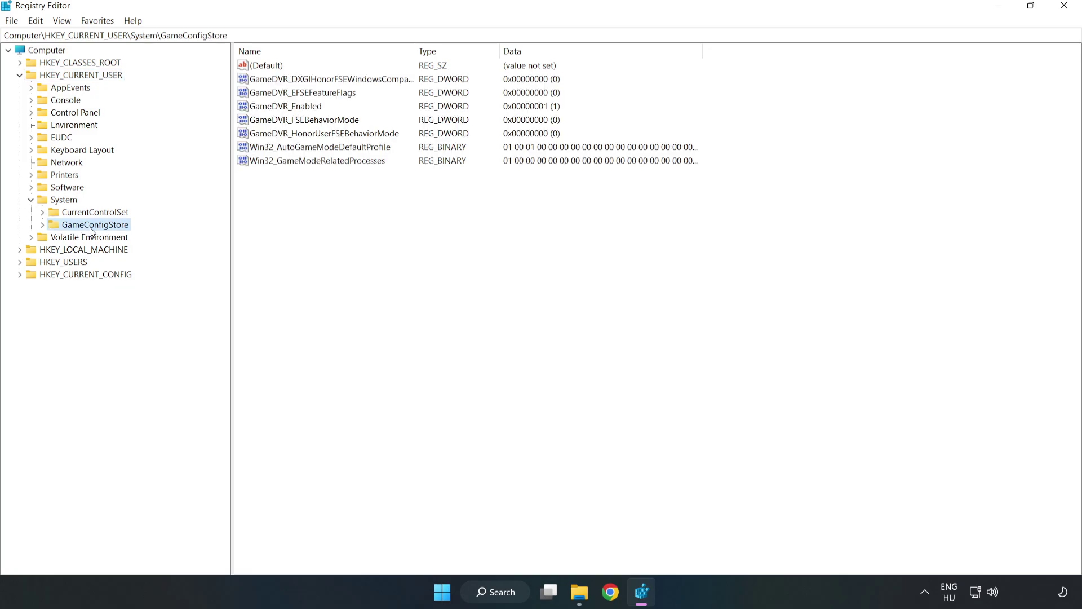
# Step: Modify GameDVR_Enabled, replacing its value data 1 with 0
pyautogui.click(266, 108)
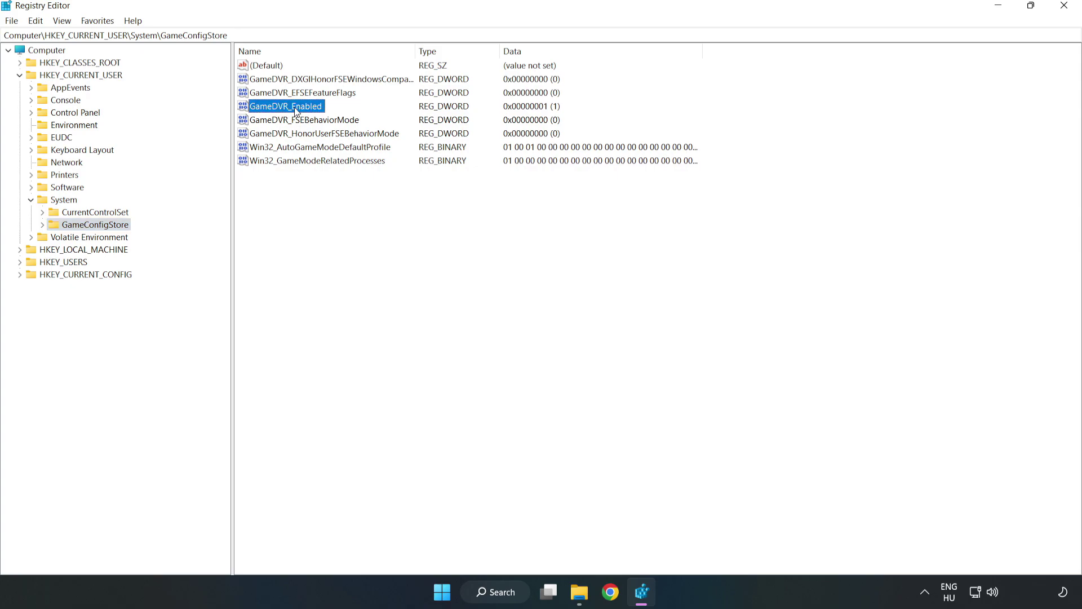
pyautogui.rightClick(296, 112)
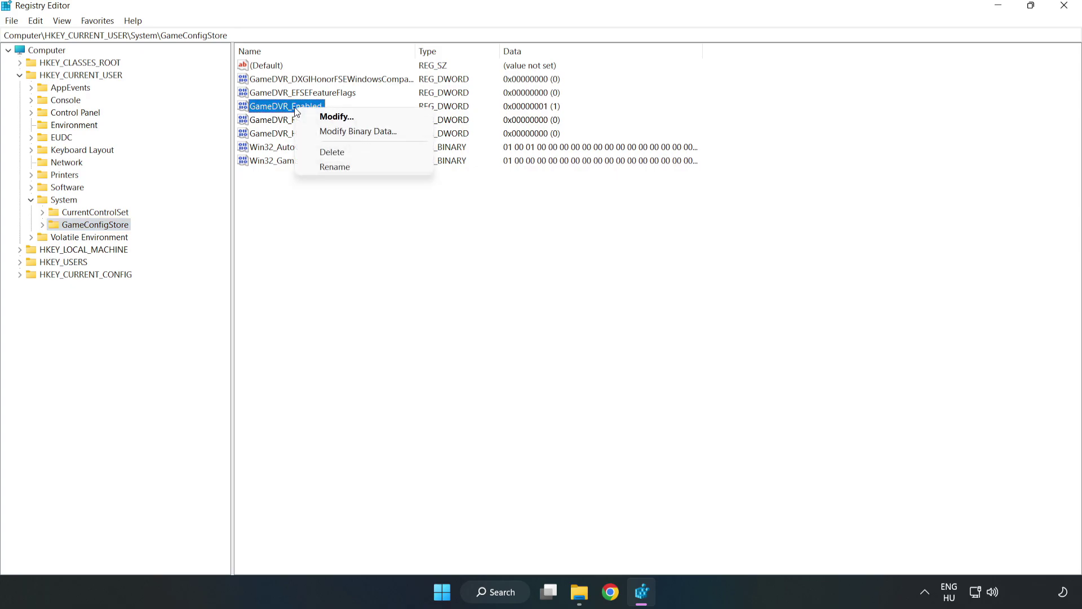
pyautogui.click(345, 118)
pyautogui.moveTo(214, 72)
pyautogui.mouseDown()
pyautogui.moveTo(382, 149)
pyautogui.moveTo(606, 228)
pyautogui.mouseUp()
pyautogui.click(454, 293)
pyautogui.moveTo(454, 293); pyautogui.dragTo(376, 281)
pyautogui.write('0')
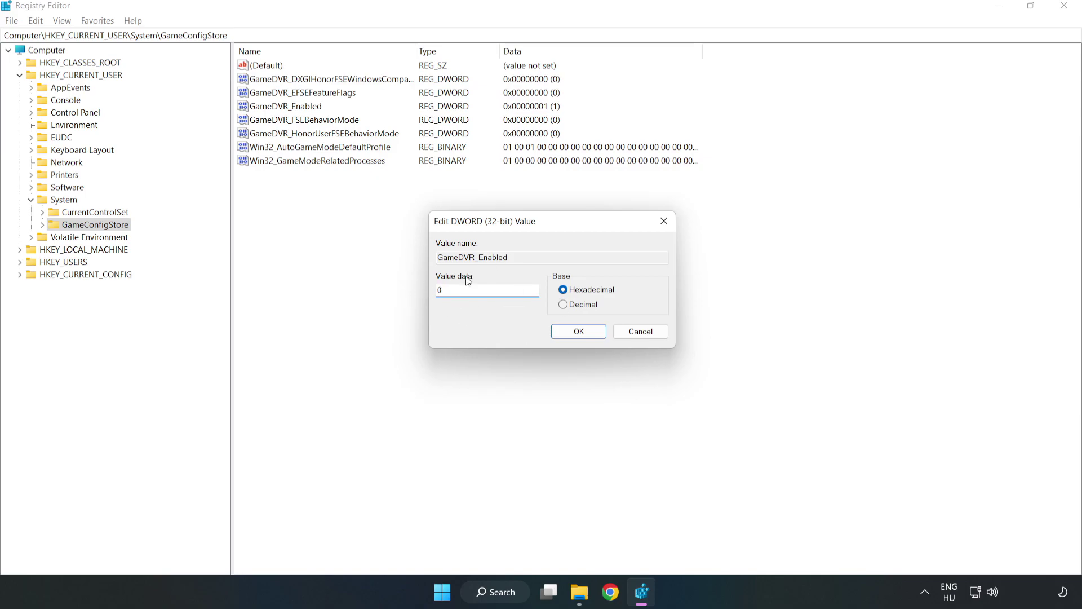
pyautogui.click(579, 333)
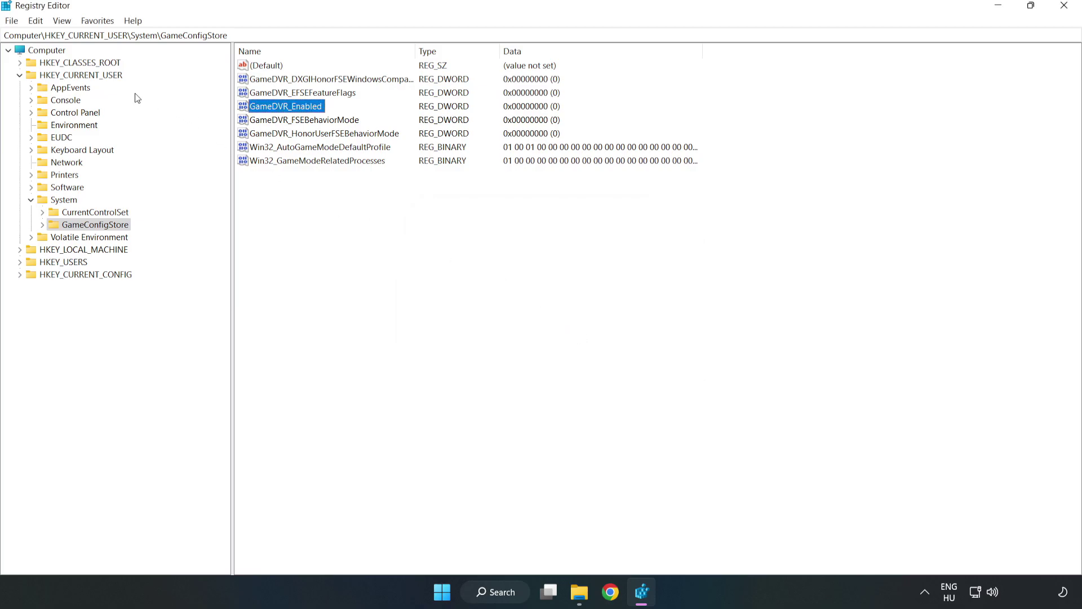
# Step: Collapse HKEY_CURRENT_USER and expand HKEY_LOCAL_MACHINE\SOFTWARE\Microsoft\PolicyManager\default\ApplicationManagement
pyautogui.click(19, 76)
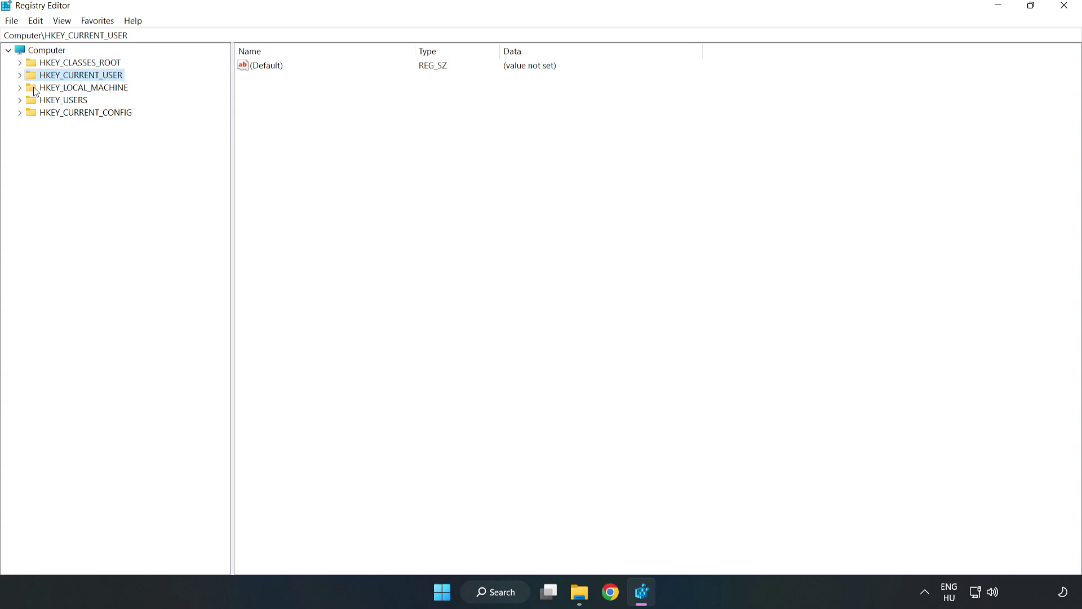
pyautogui.doubleClick(26, 89)
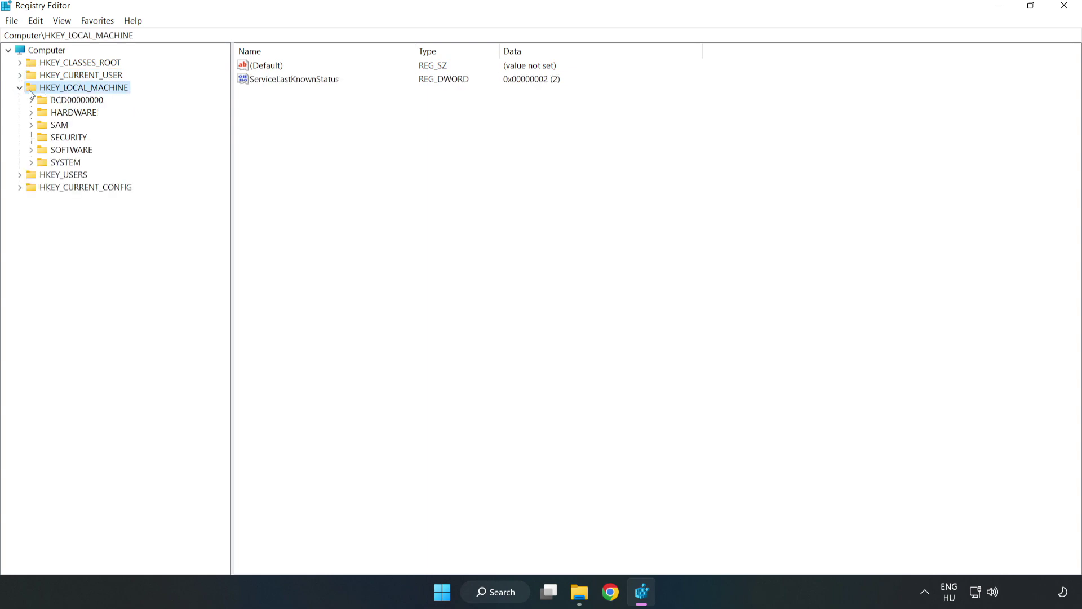
pyautogui.click(31, 150)
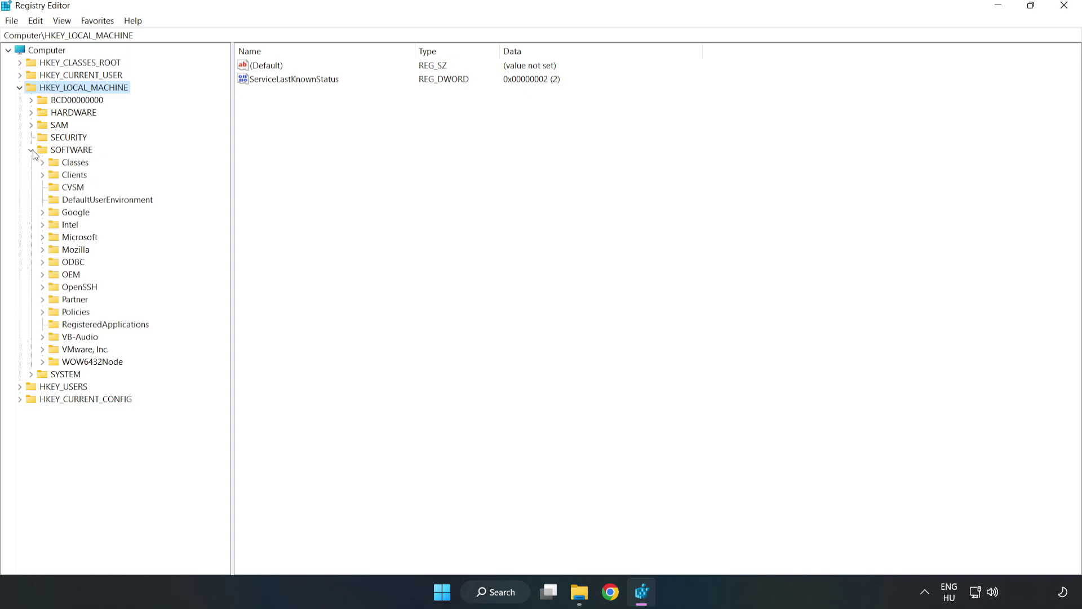
pyautogui.click(43, 239)
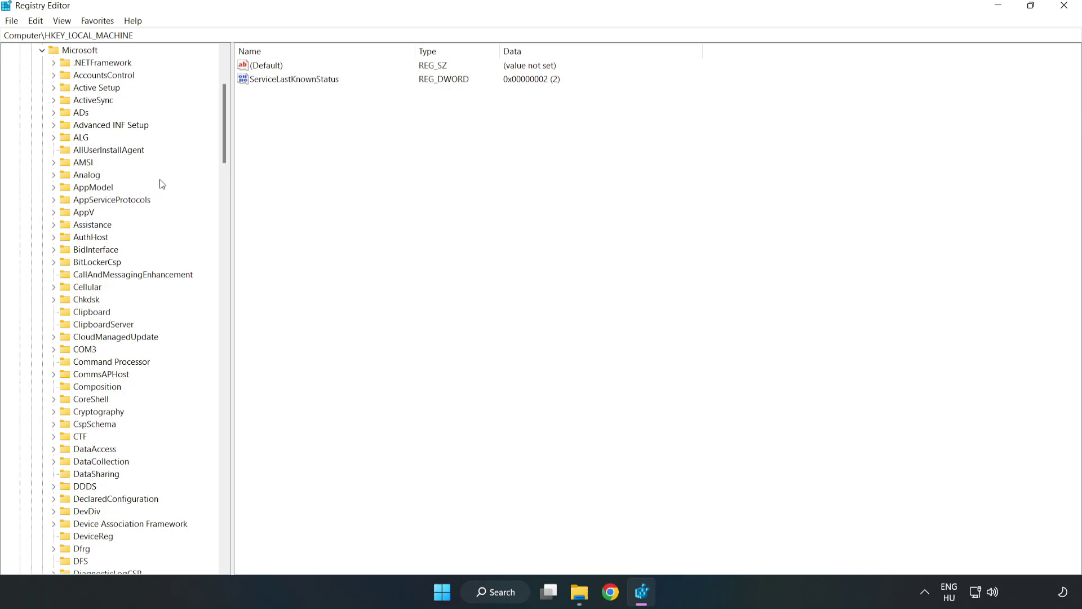
pyautogui.moveTo(222, 144); pyautogui.dragTo(245, 400)
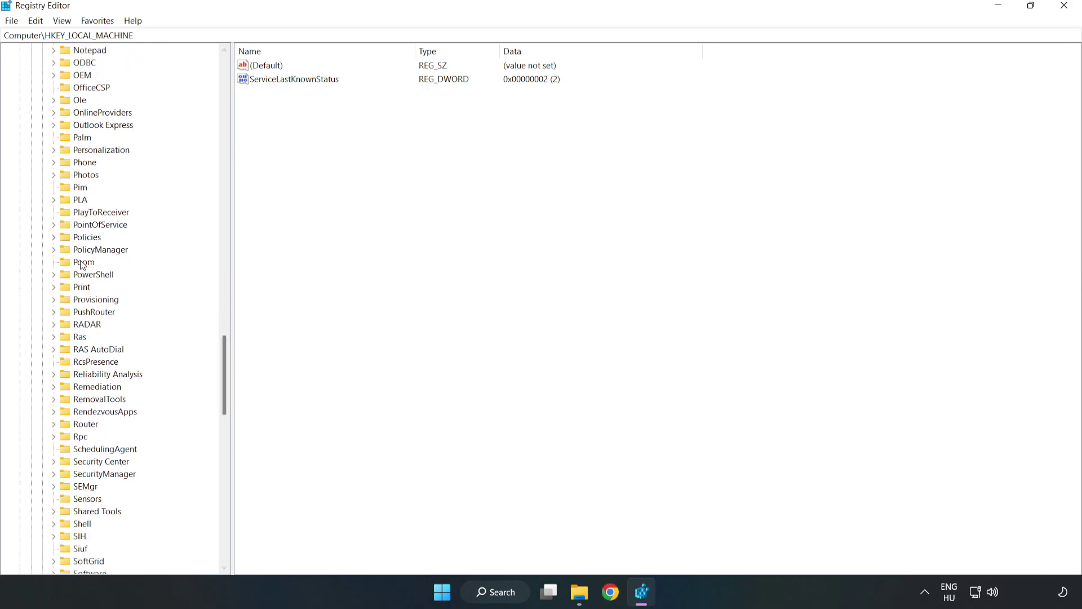
pyautogui.click(54, 250)
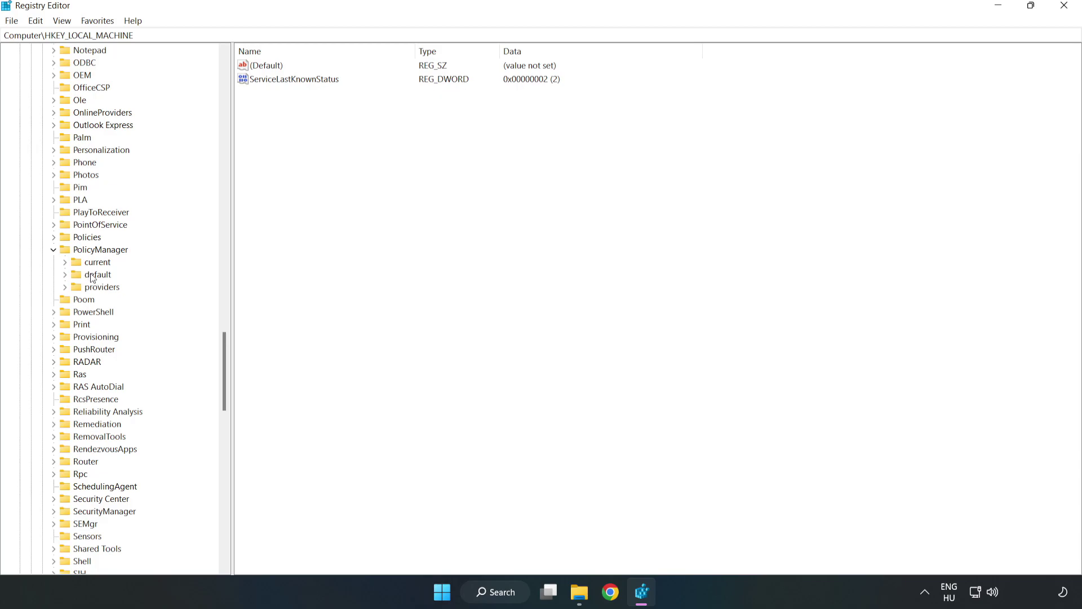
pyautogui.click(65, 275)
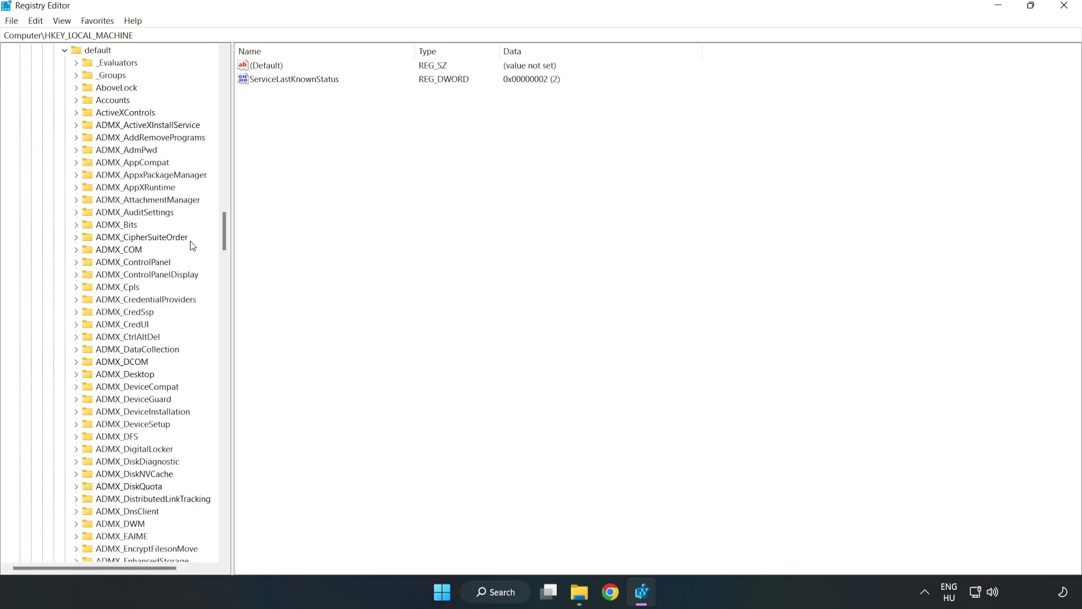
pyautogui.moveTo(224, 231); pyautogui.dragTo(219, 358)
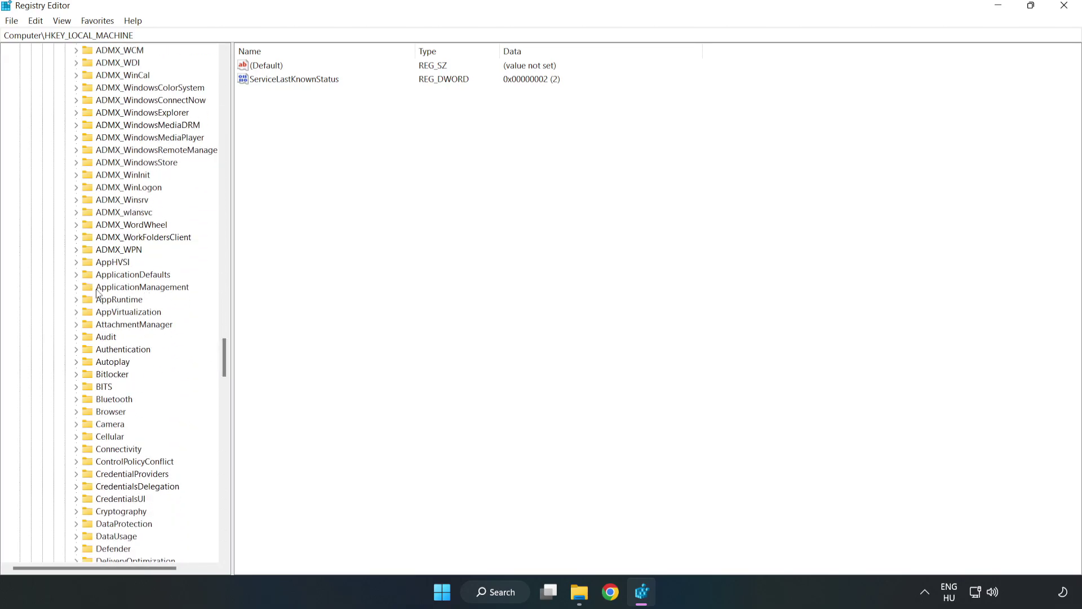
pyautogui.click(79, 287)
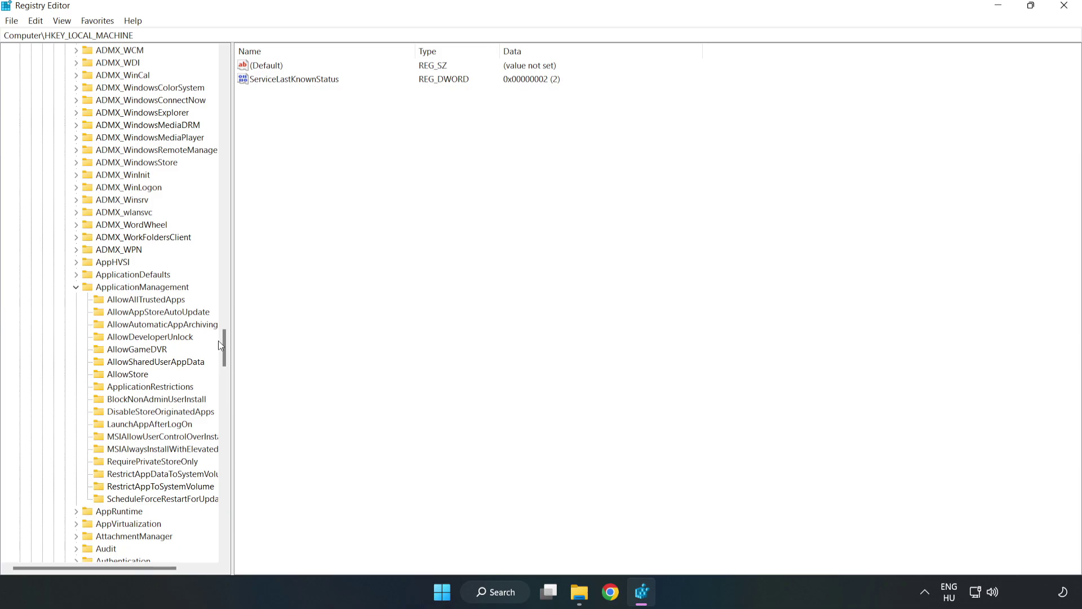
# Step: Select the AllowGameDVR key and set its 'value' entry's data to 0
pyautogui.click(127, 351)
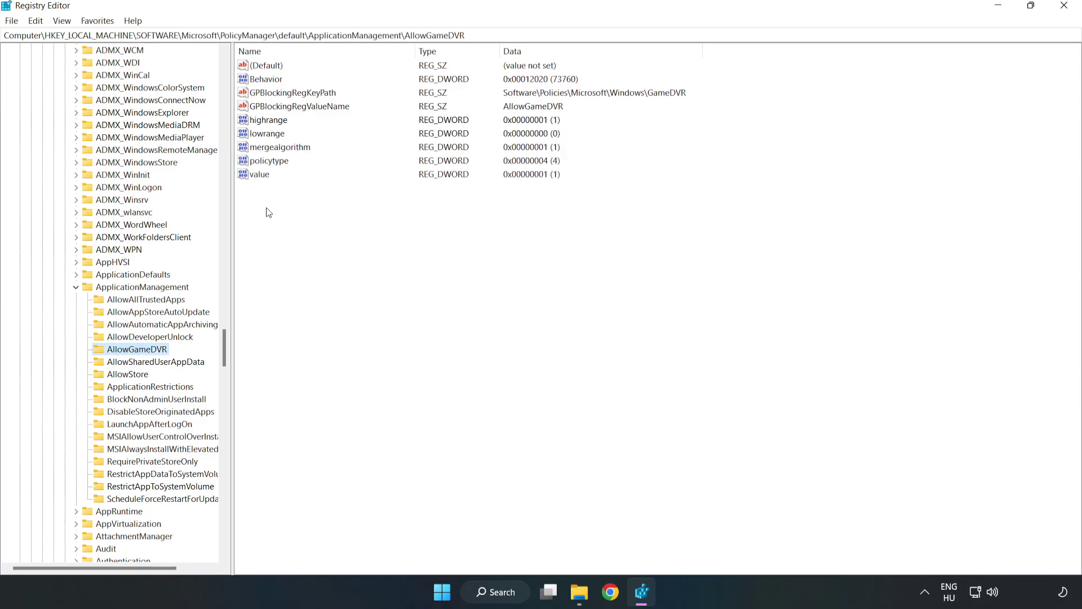
pyautogui.click(253, 177)
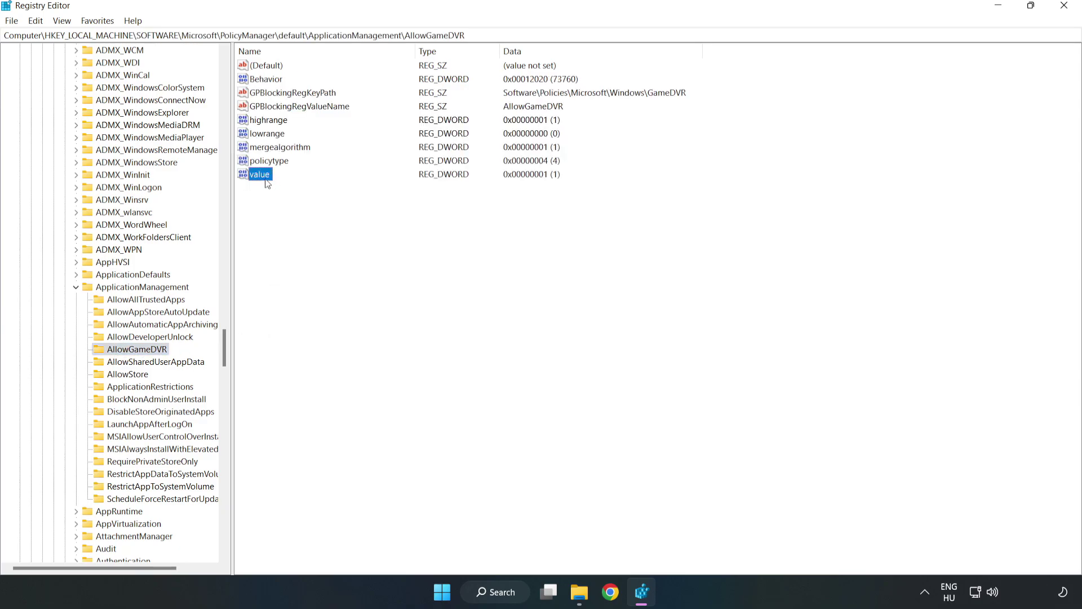
pyautogui.rightClick(264, 181)
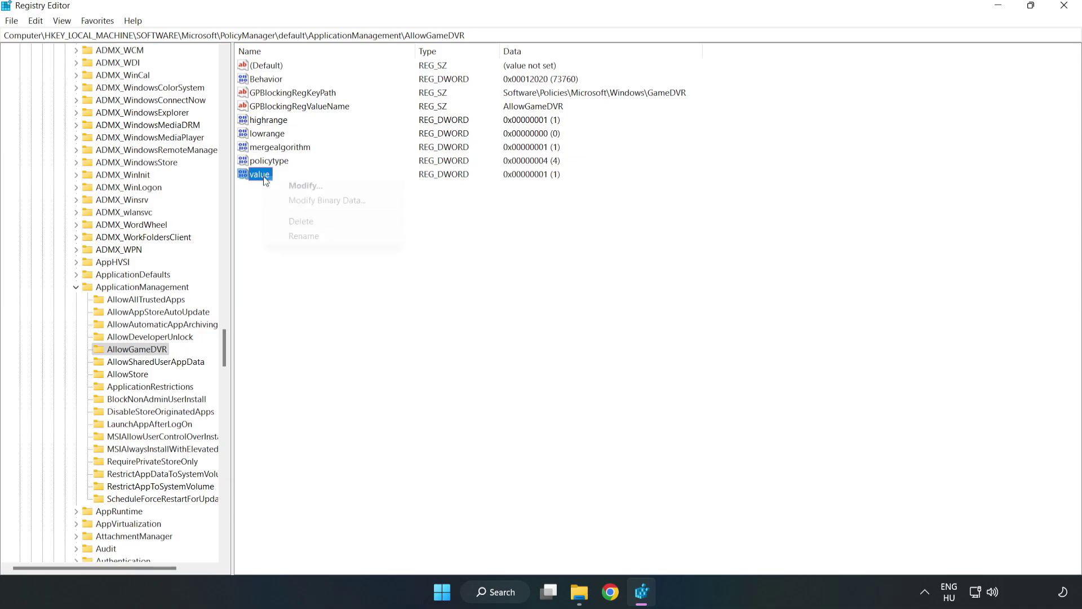
pyautogui.click(311, 190)
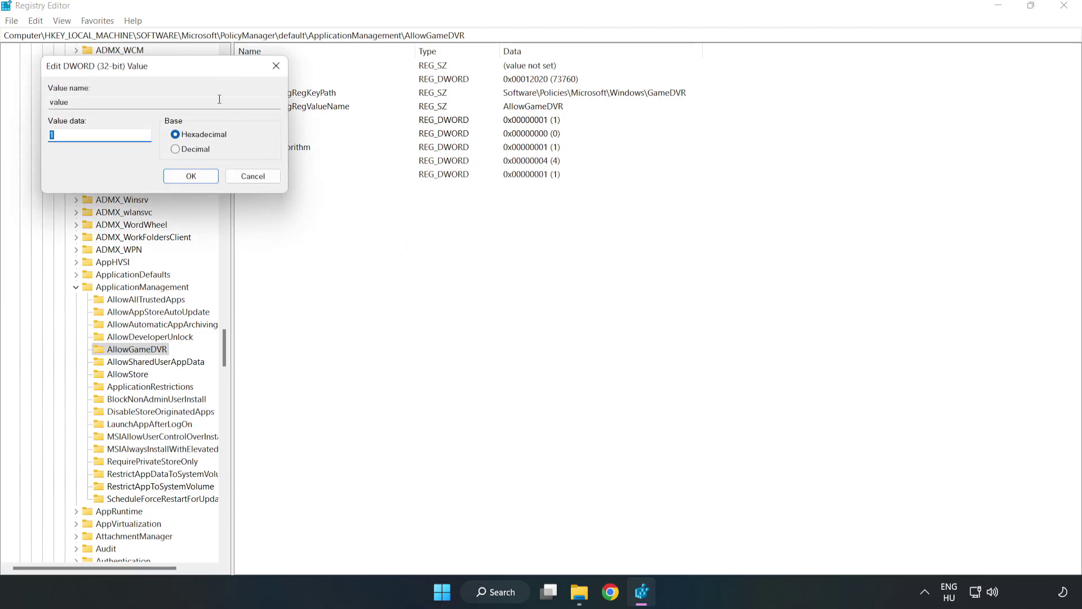
pyautogui.moveTo(208, 64); pyautogui.dragTo(551, 225)
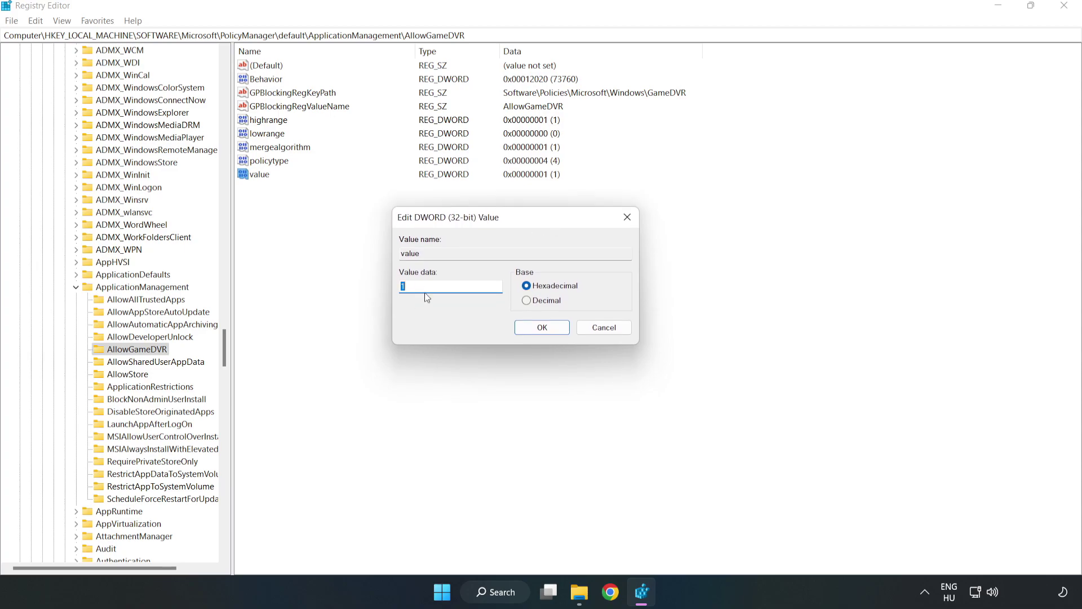
pyautogui.write('0')
pyautogui.click(543, 327)
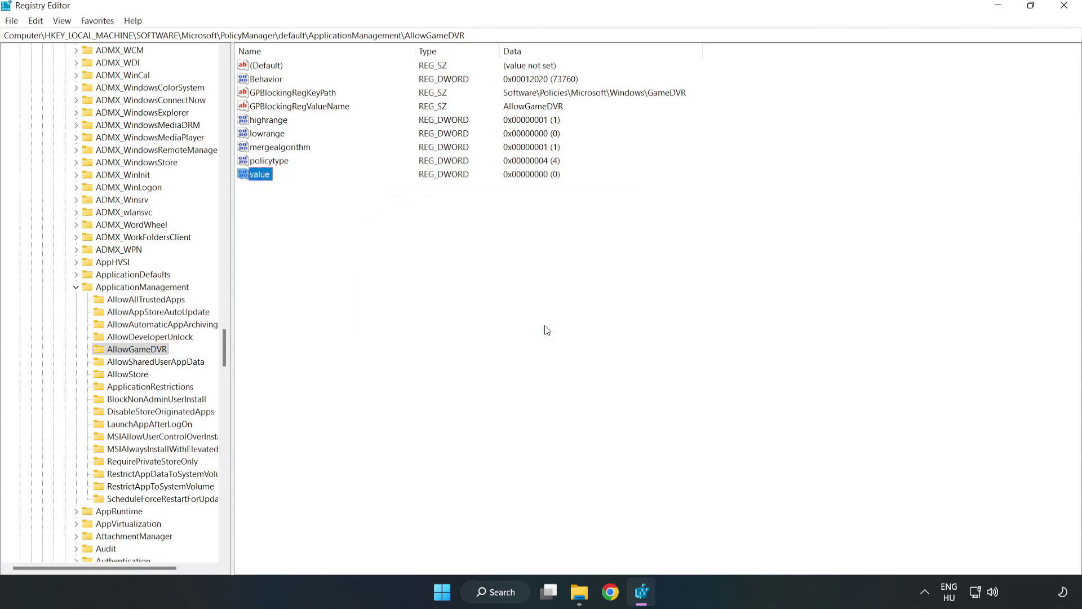
# Step: Close Registry Editor and download the DirectX End-User Runtime Web Installer (dxwebsetup.exe)
pyautogui.click(1064, 7)
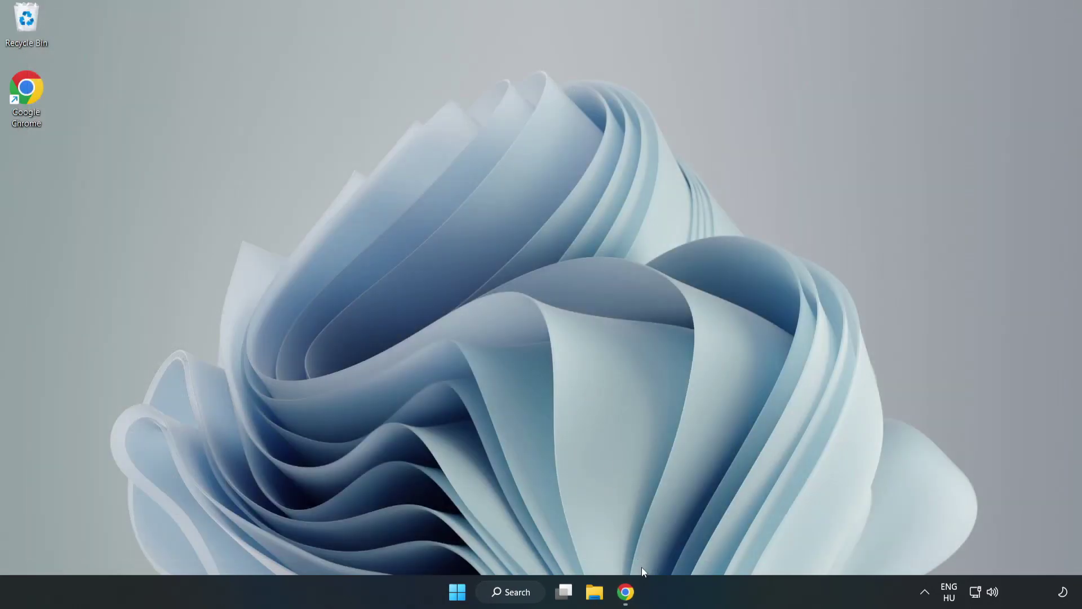
pyautogui.moveTo(626, 591)
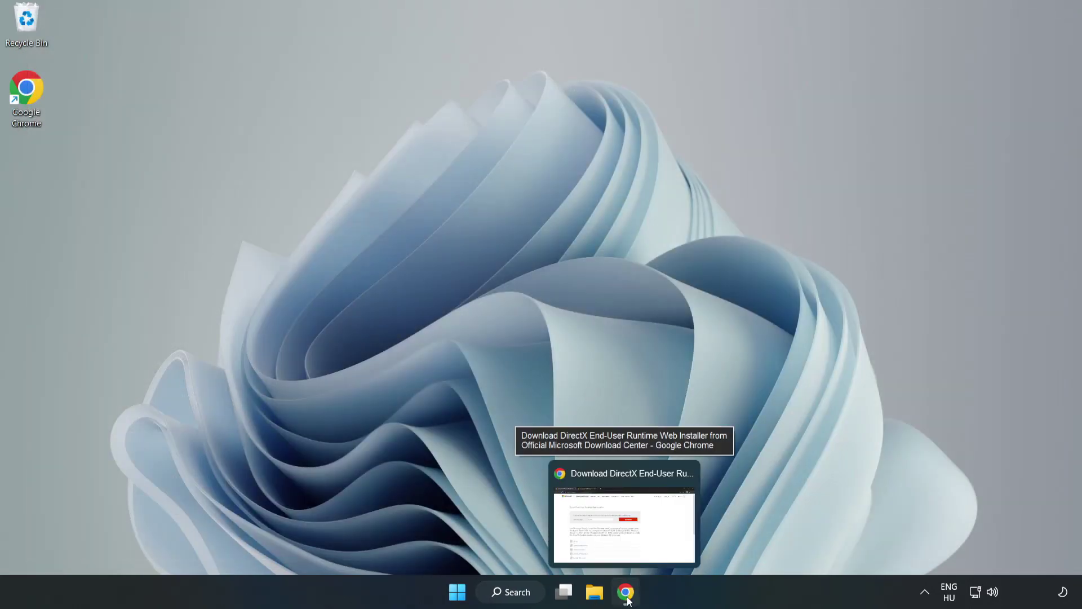
pyautogui.click(627, 600)
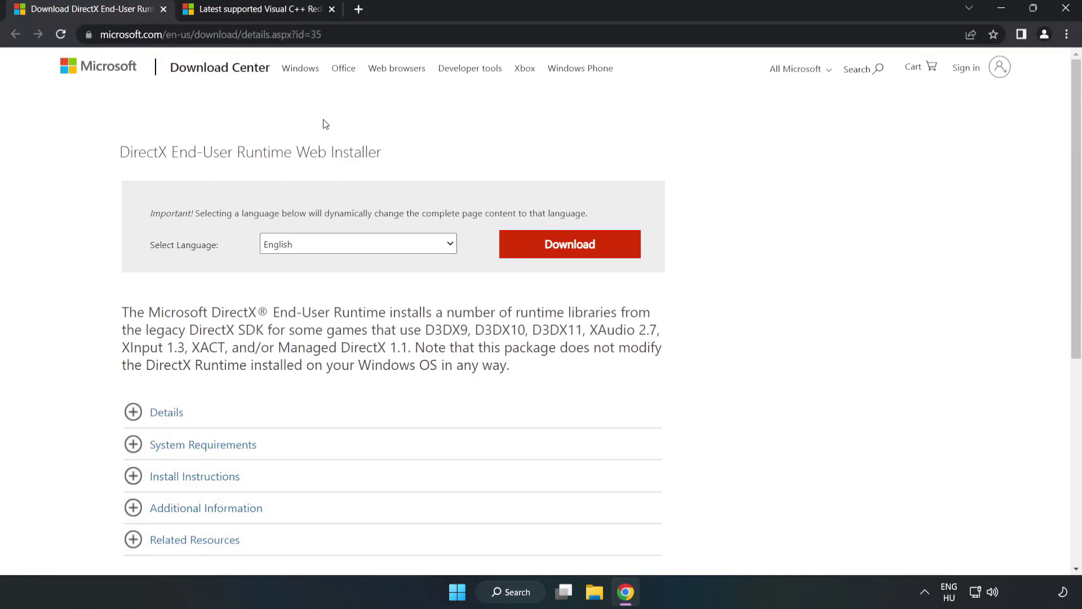
pyautogui.moveTo(350, 34); pyautogui.dragTo(271, 34)
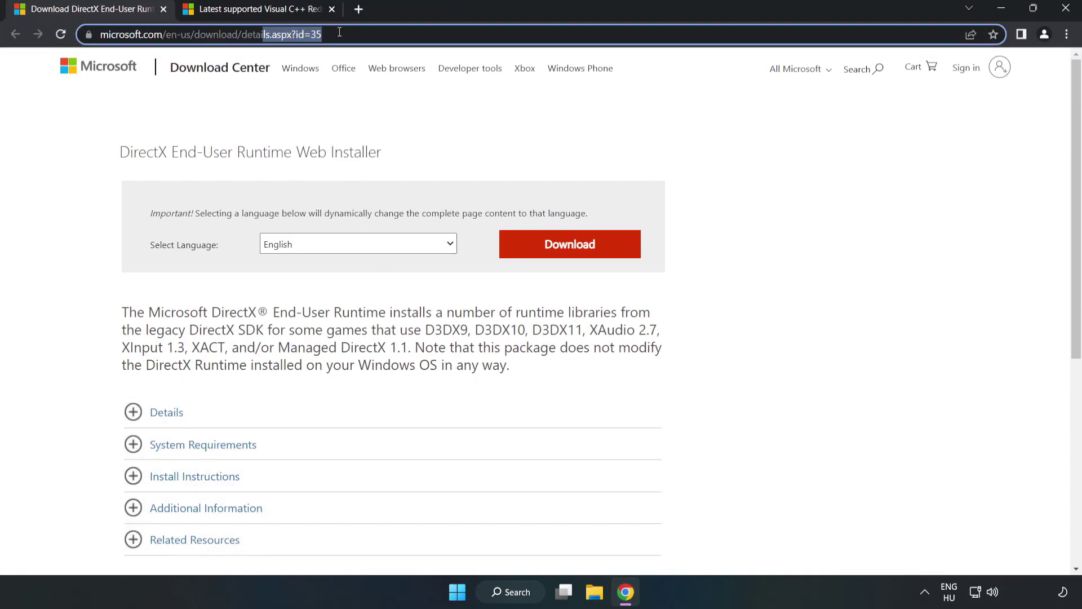
pyautogui.click(437, 128)
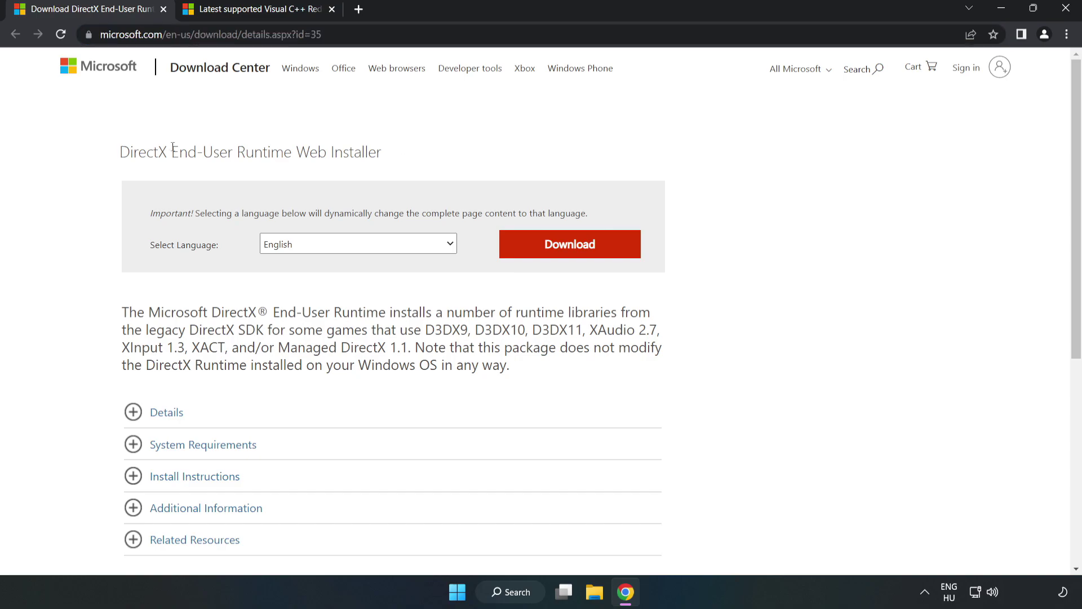
pyautogui.click(577, 256)
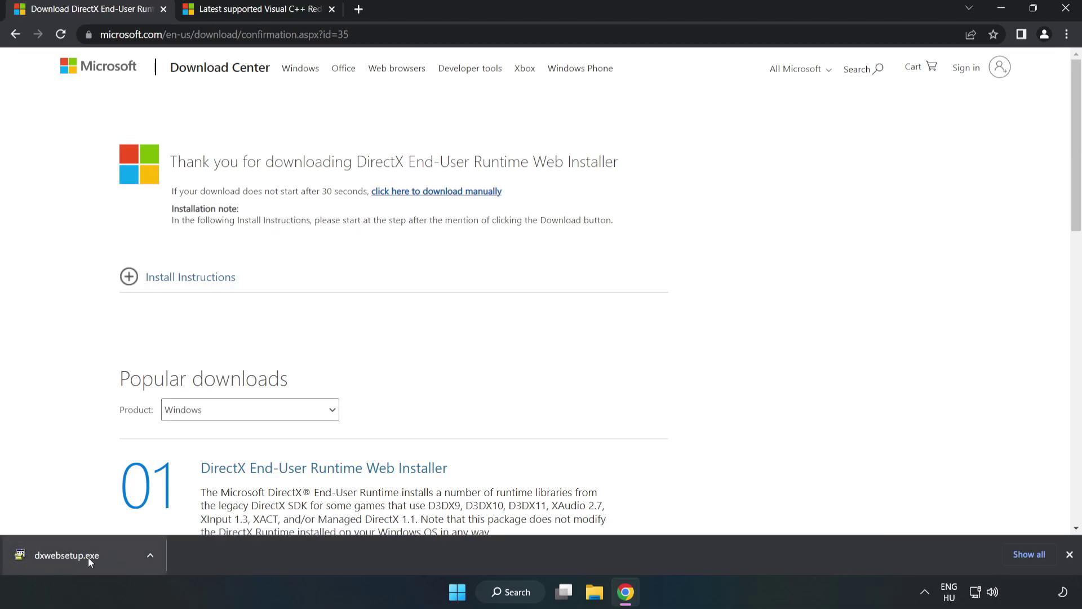
# Step: Run dxwebsetup.exe, accept the license, decline the Bing Bar, and finish DirectX setup
pyautogui.click(109, 558)
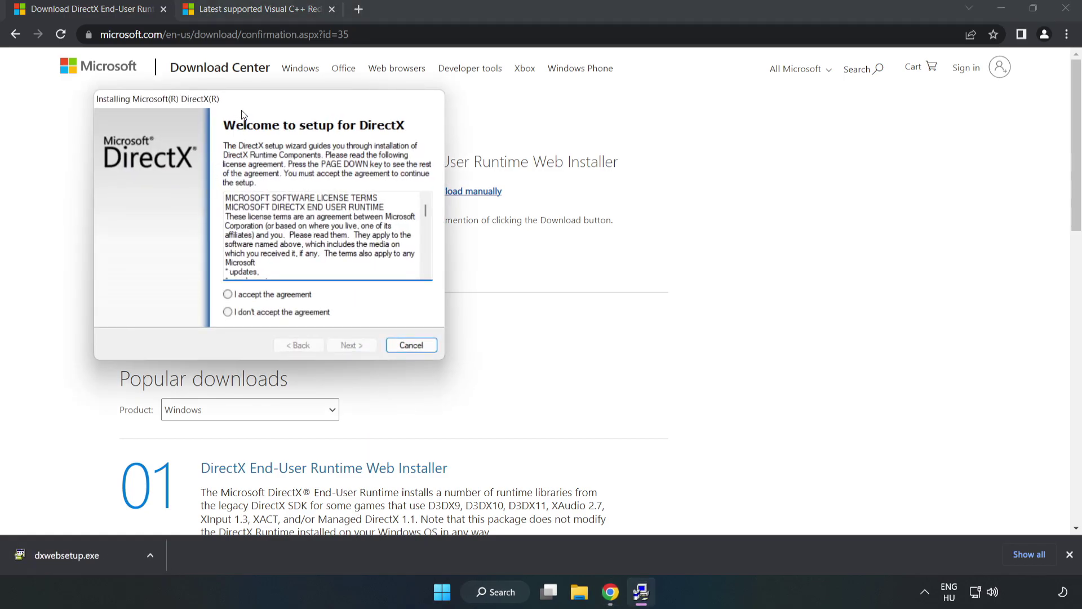
pyautogui.moveTo(246, 100); pyautogui.dragTo(516, 153)
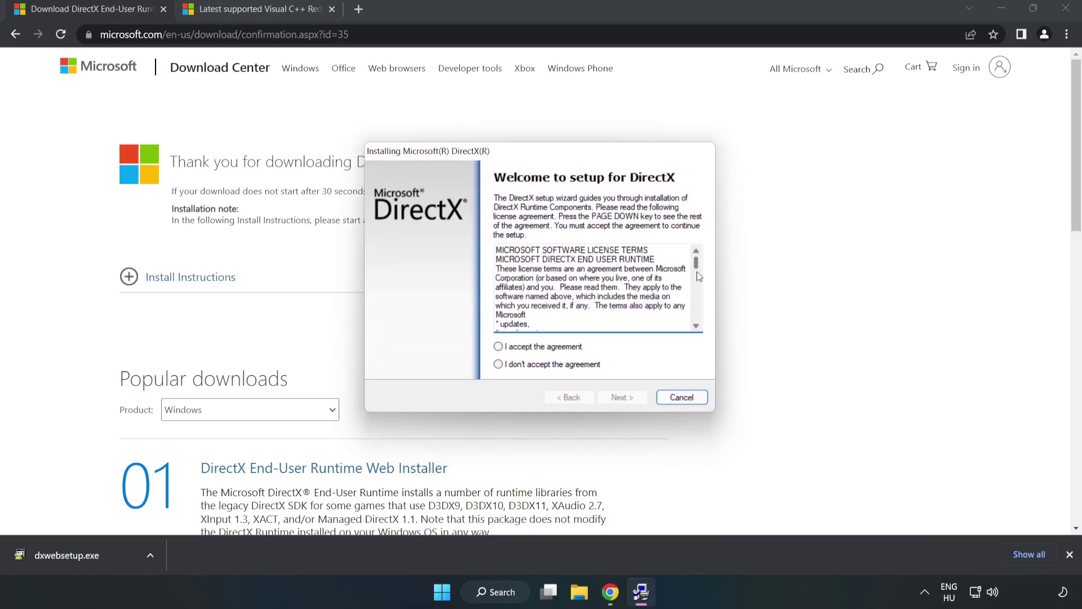
pyautogui.moveTo(697, 272); pyautogui.dragTo(697, 330)
pyautogui.click(498, 347)
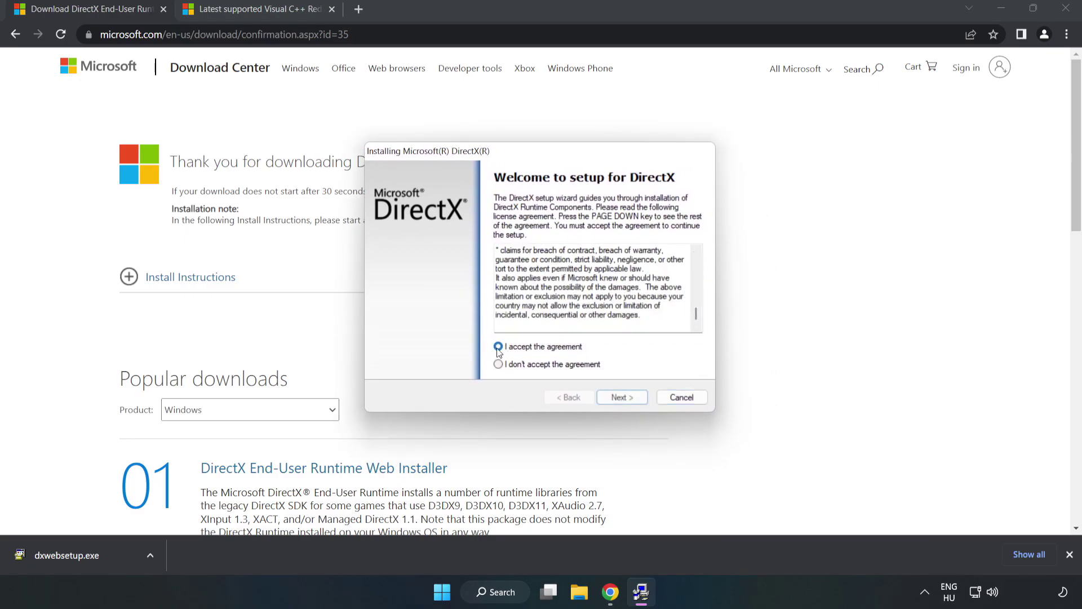
pyautogui.click(627, 398)
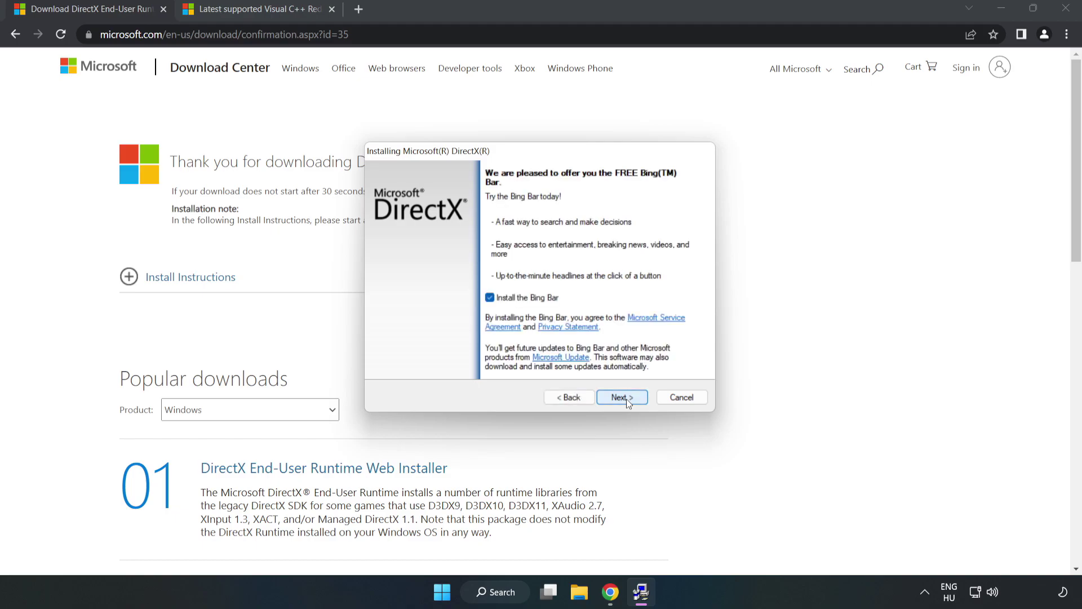
pyautogui.click(490, 299)
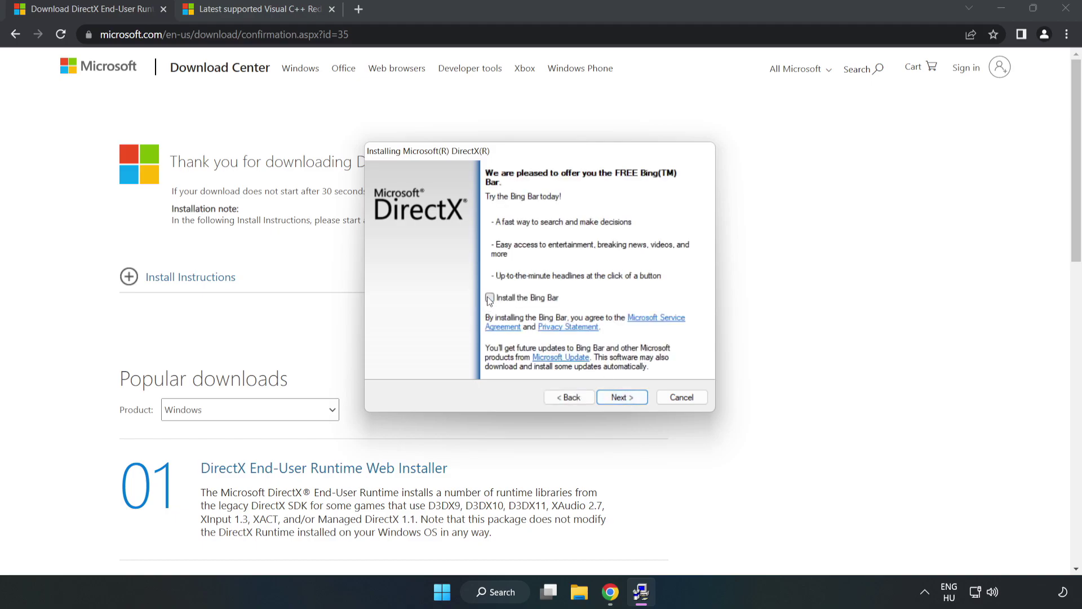
pyautogui.click(624, 397)
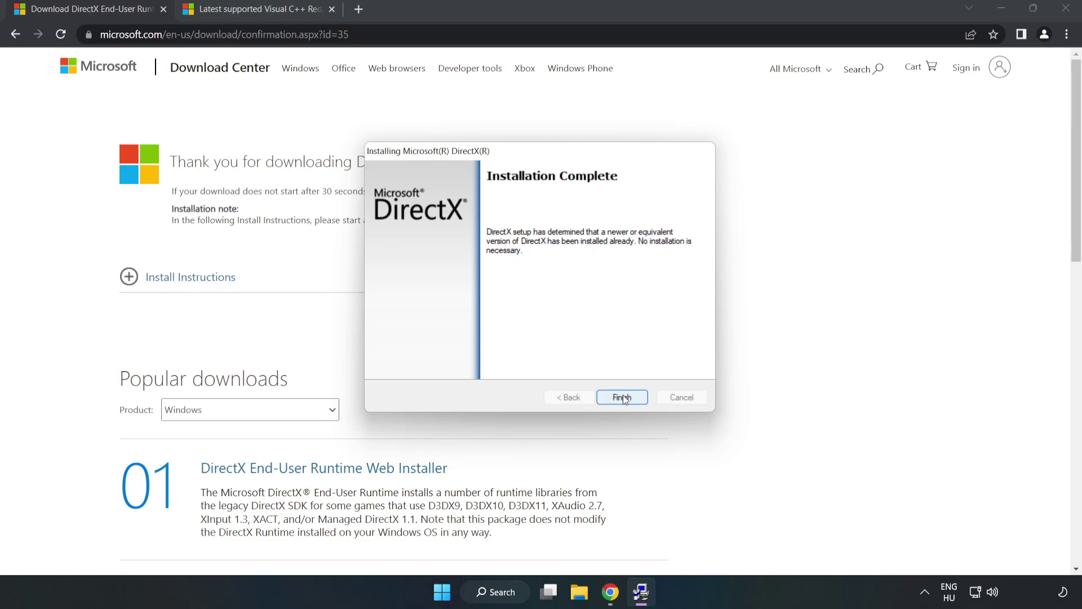
pyautogui.click(622, 398)
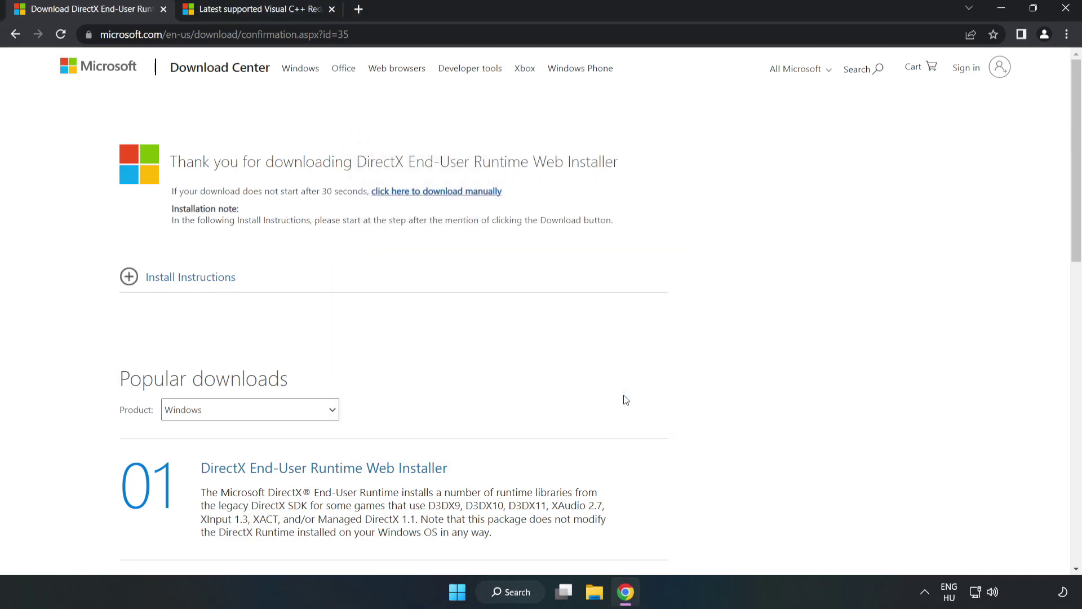
# Step: Close the DirectX tab and scroll to the Visual C++ 2015–2022 redistributable table
pyautogui.click(163, 10)
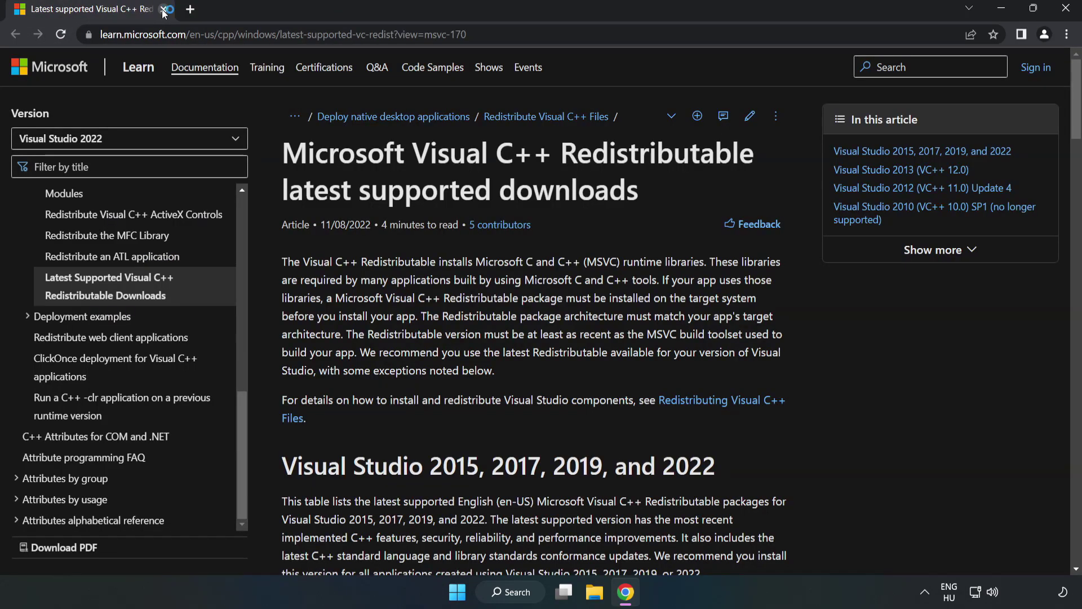
pyautogui.click(246, 34)
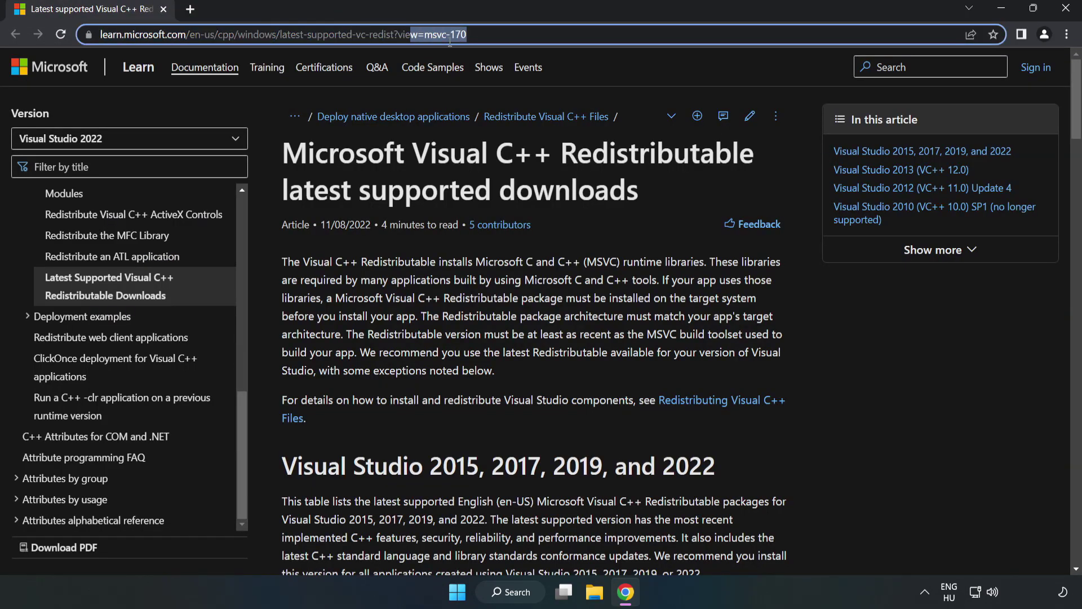
pyautogui.click(498, 35)
pyautogui.click(732, 161)
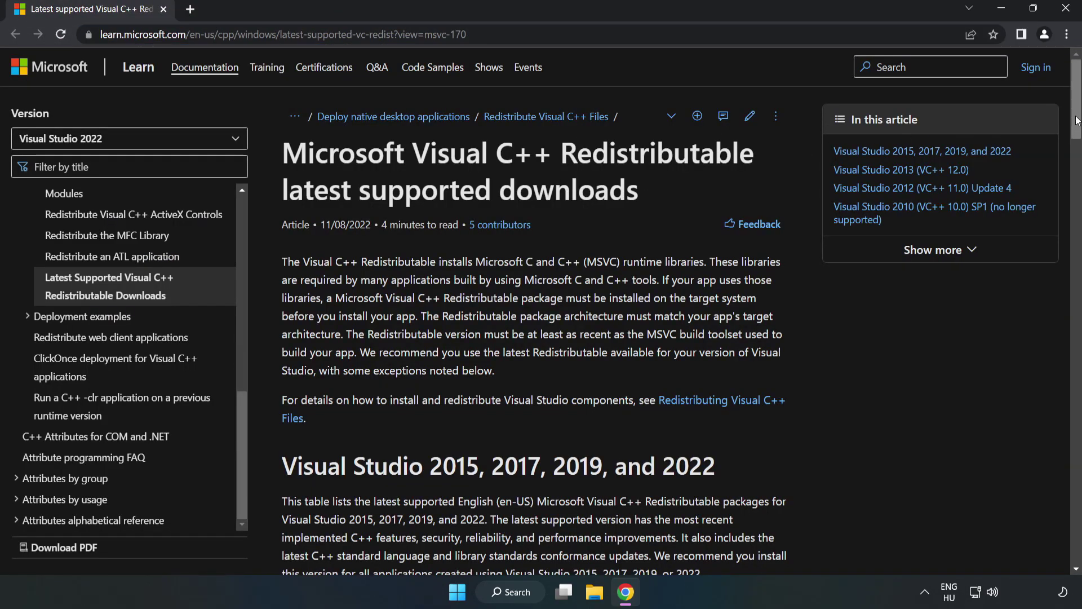
pyautogui.moveTo(1077, 126); pyautogui.dragTo(1077, 146)
pyautogui.scroll(-4, 1077, 145)
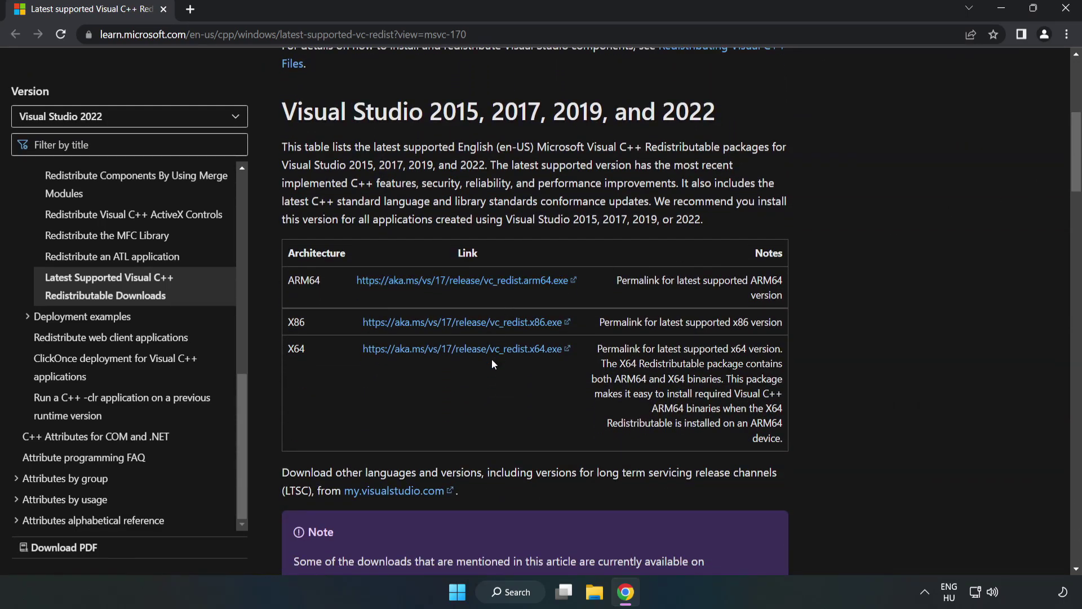
# Step: Download the x86 and x64 vc_redist installers, allowing multiple downloads
pyautogui.click(462, 280)
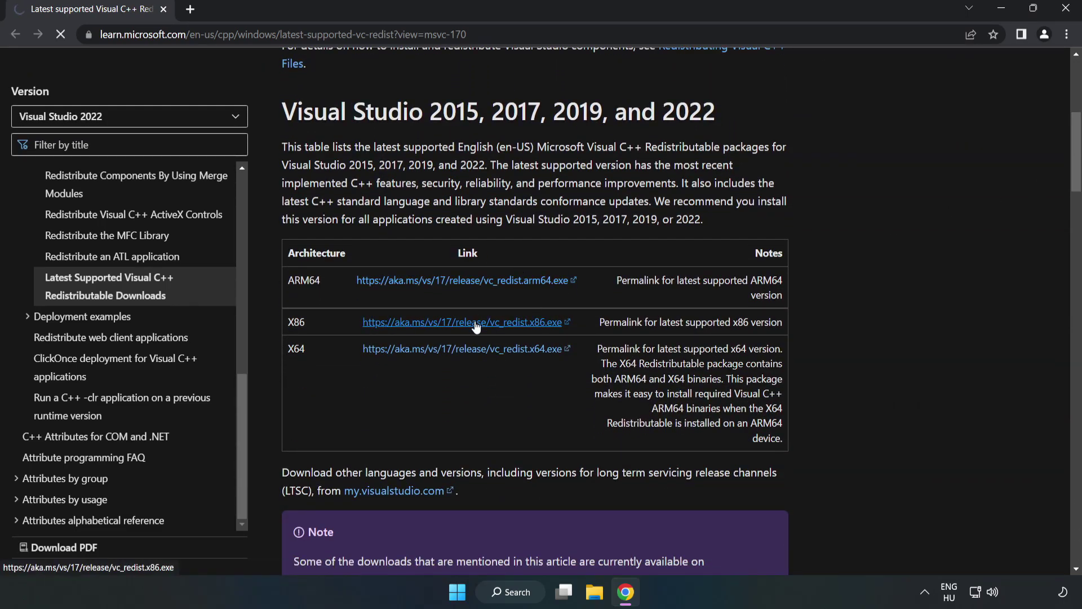
pyautogui.click(476, 323)
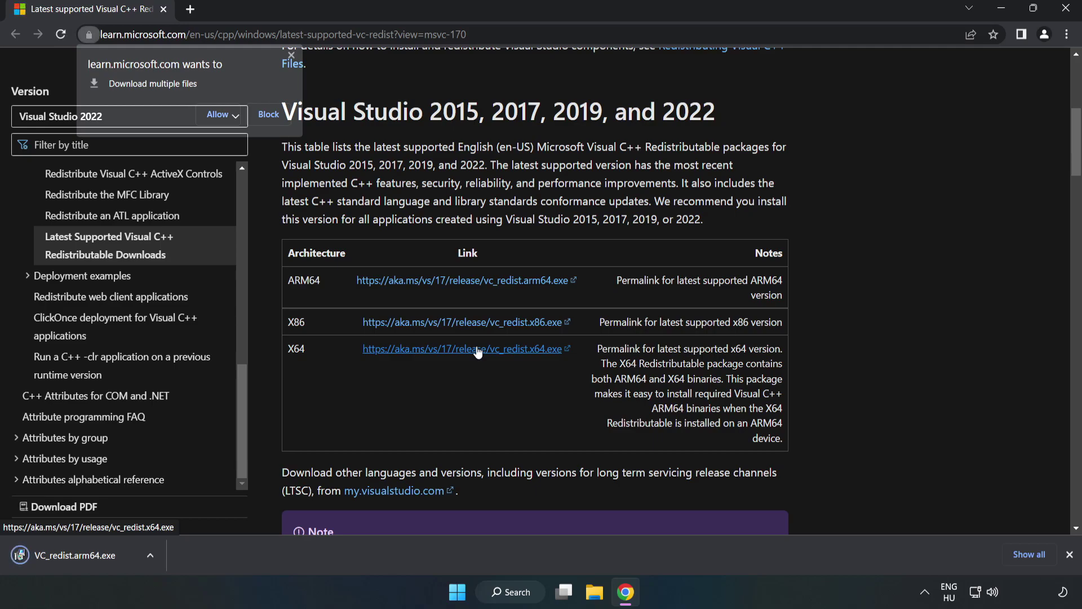
pyautogui.click(219, 114)
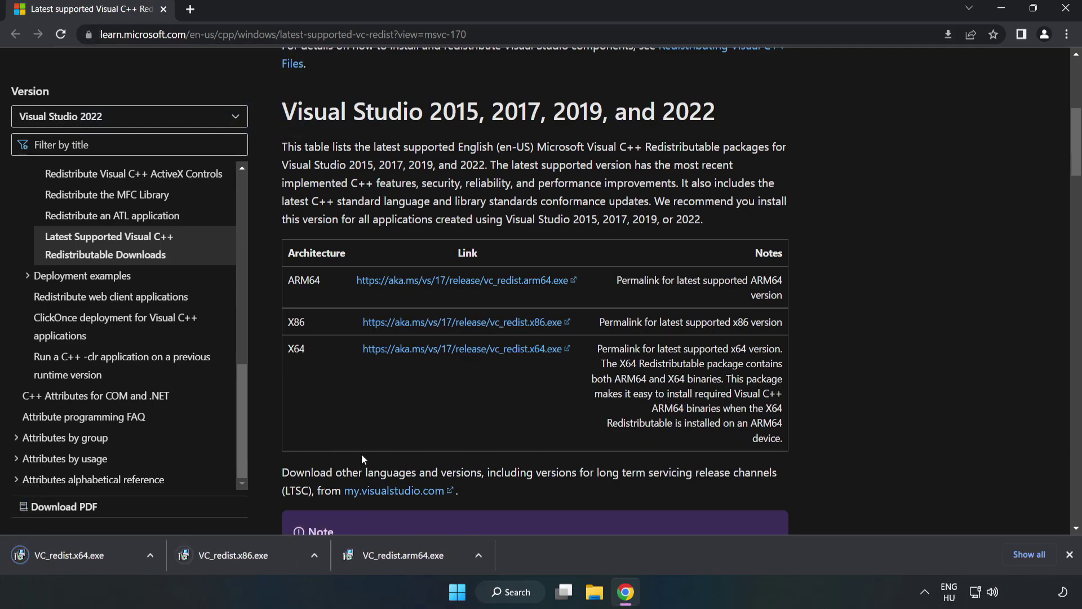
# Step: Attempt the ARM64 redistributable install with terms agreed; dismiss the unsupported-processor failure
pyautogui.click(414, 559)
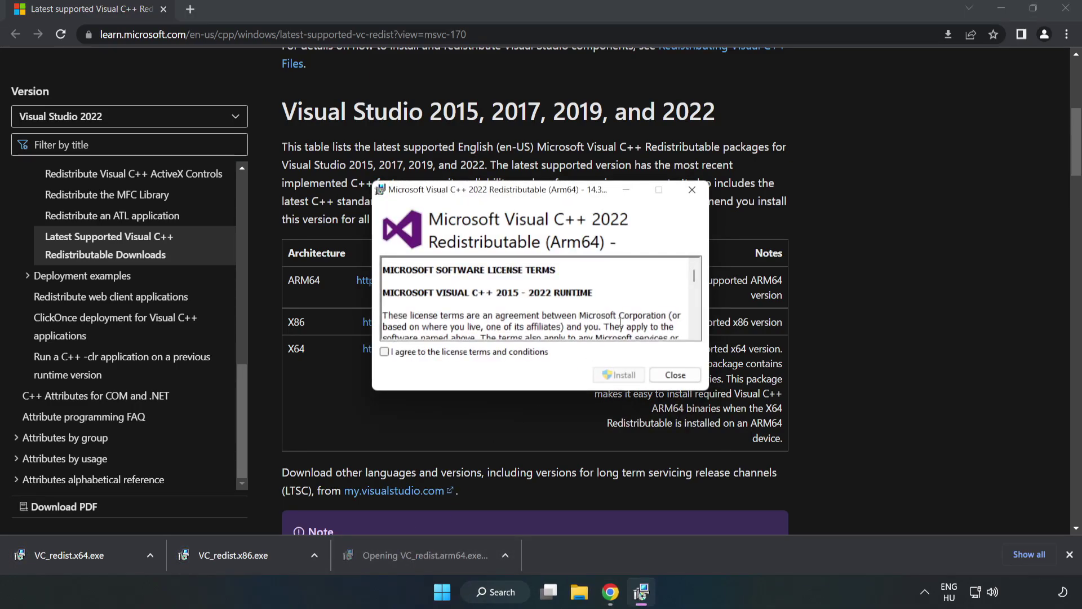
pyautogui.moveTo(692, 278); pyautogui.dragTo(692, 338)
pyautogui.click(476, 352)
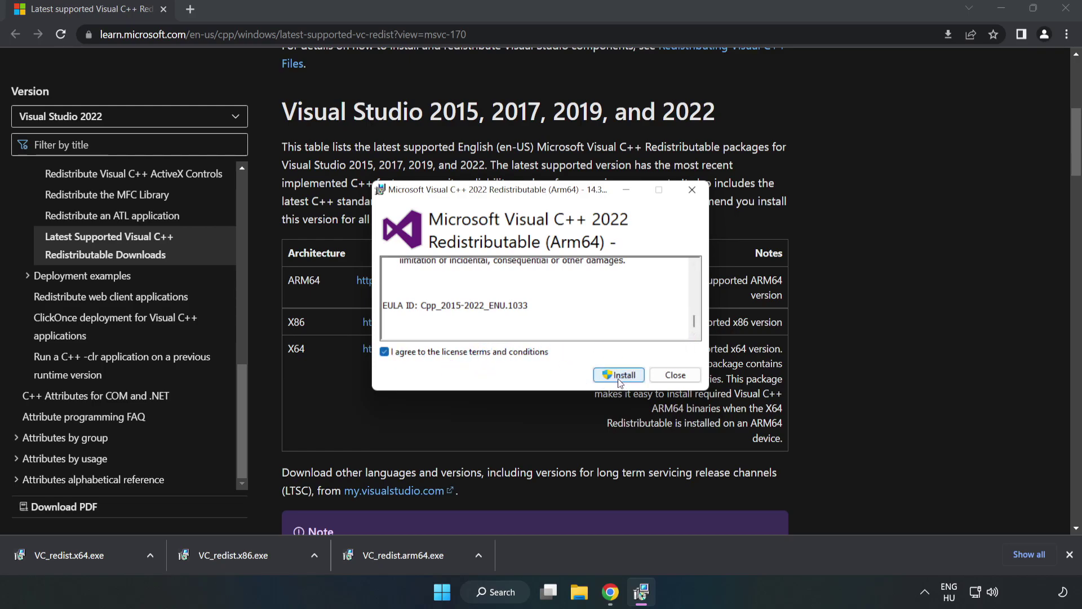
pyautogui.click(619, 379)
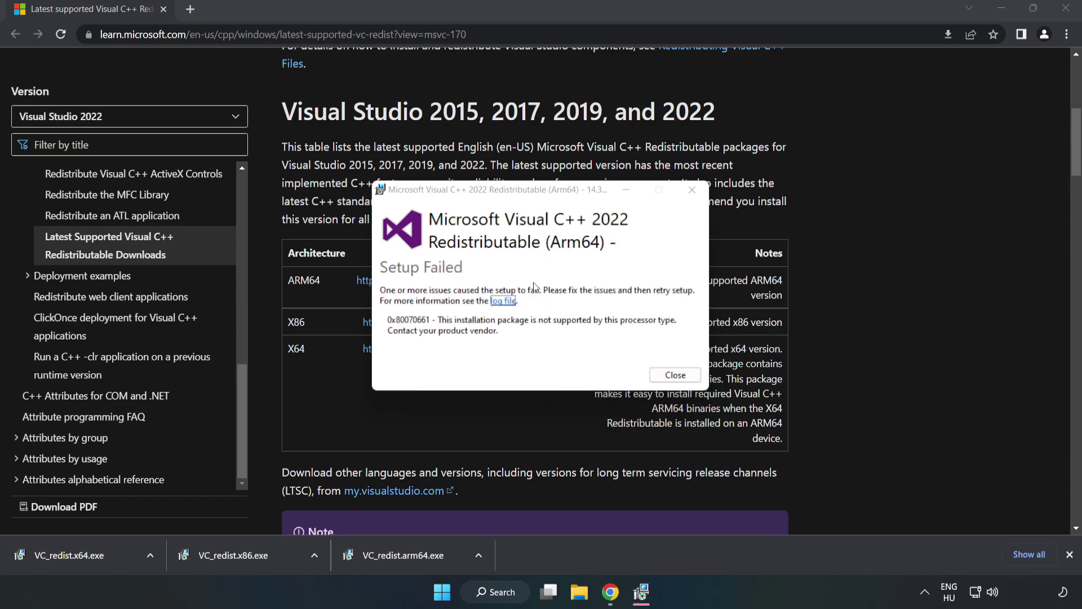
pyautogui.click(675, 375)
# Step: Install the x86 and x64 Visual C++ redistributables, closing each result without restarting
pyautogui.click(257, 555)
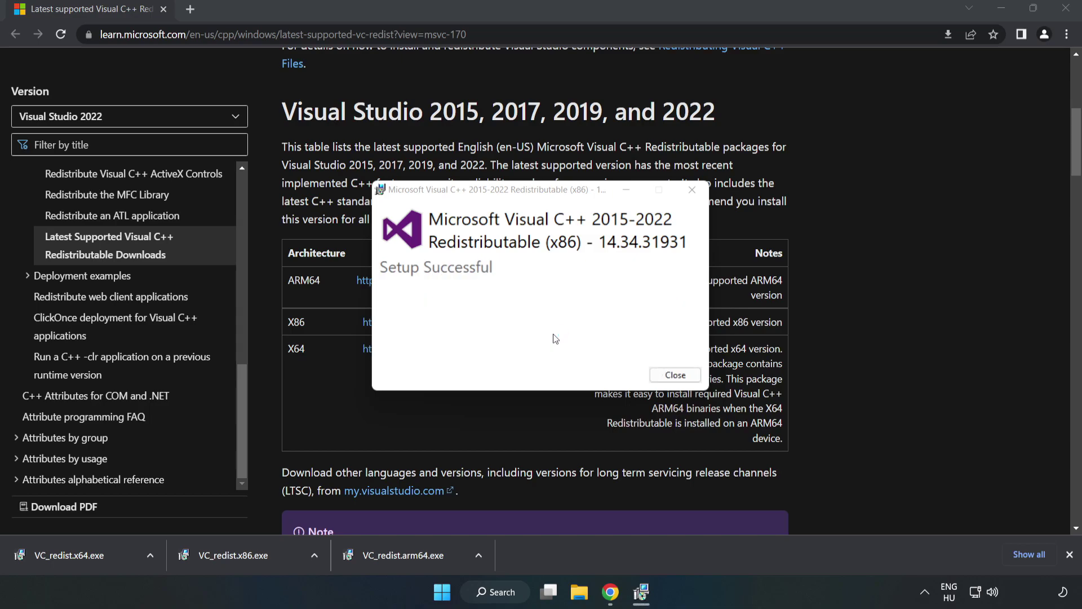
pyautogui.click(675, 375)
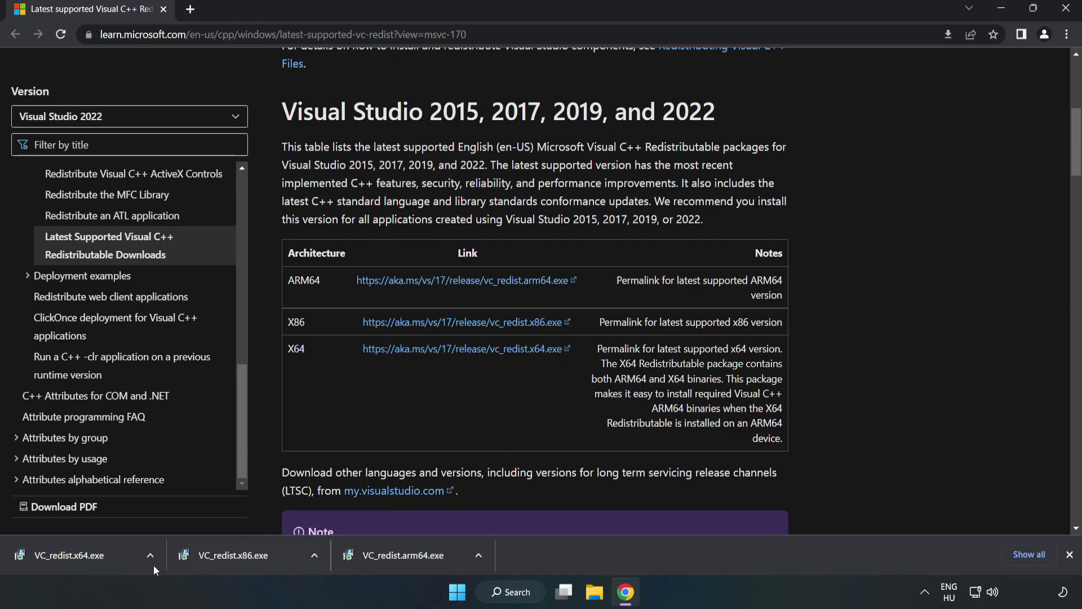
pyautogui.click(59, 553)
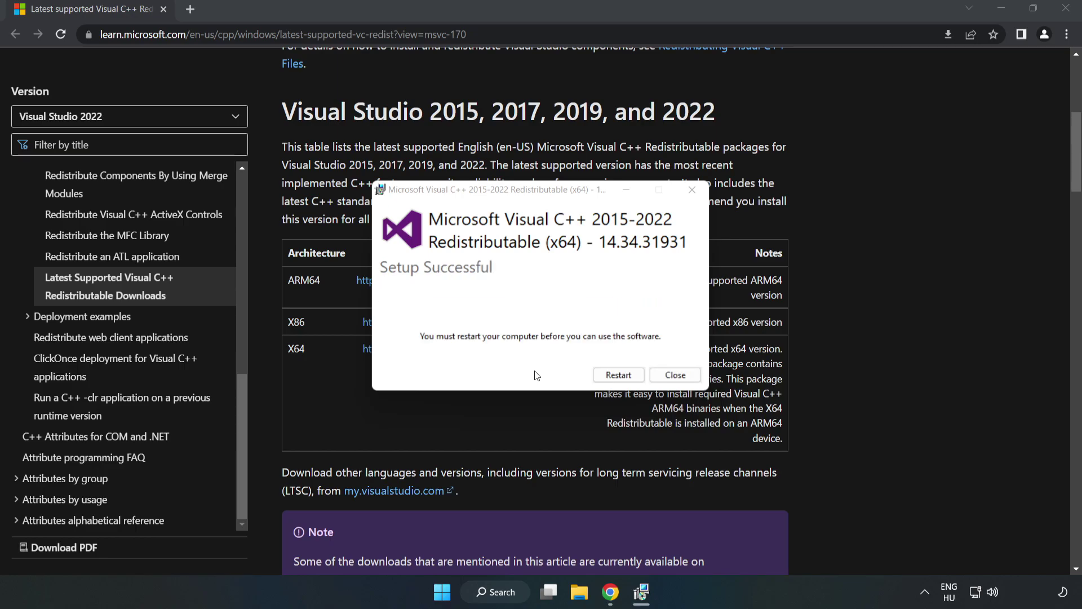
pyautogui.click(675, 375)
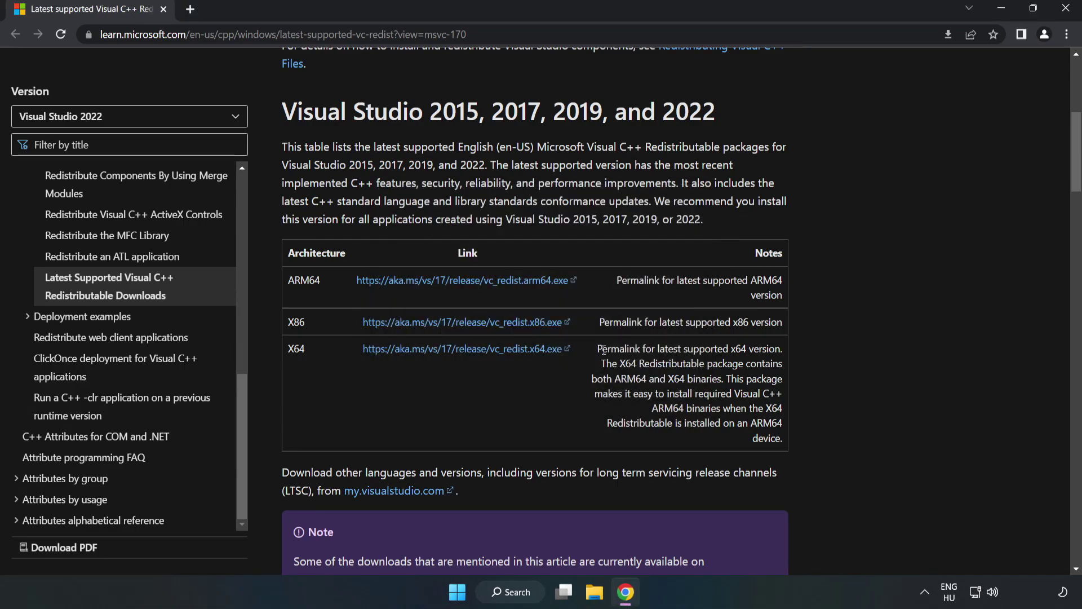
# Step: Close Chrome and show the Start menu's Sleep, Shut down and Restart choices
pyautogui.click(1067, 12)
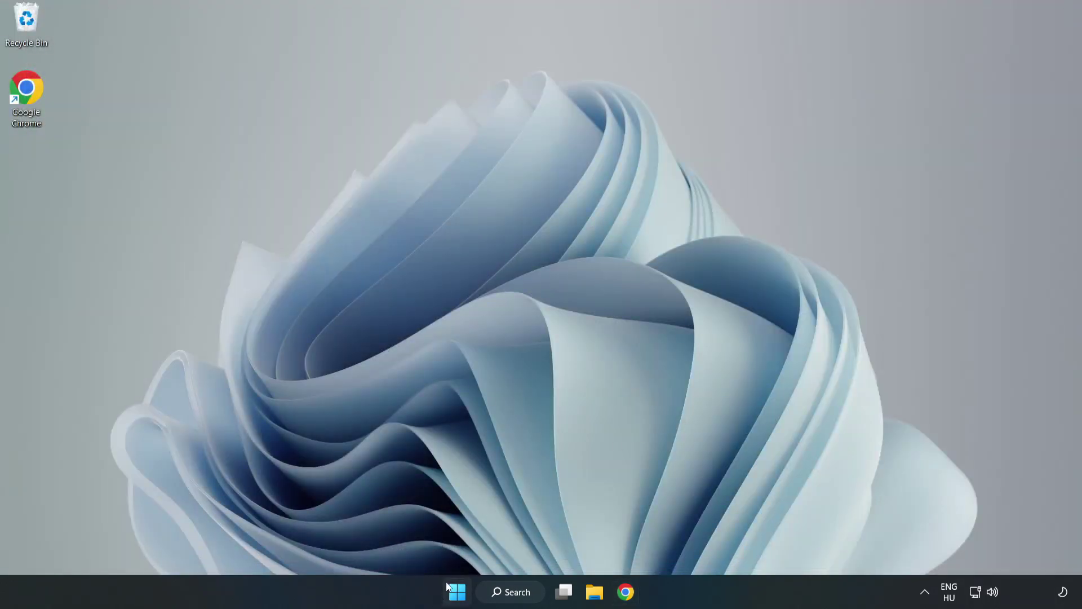
pyautogui.click(457, 592)
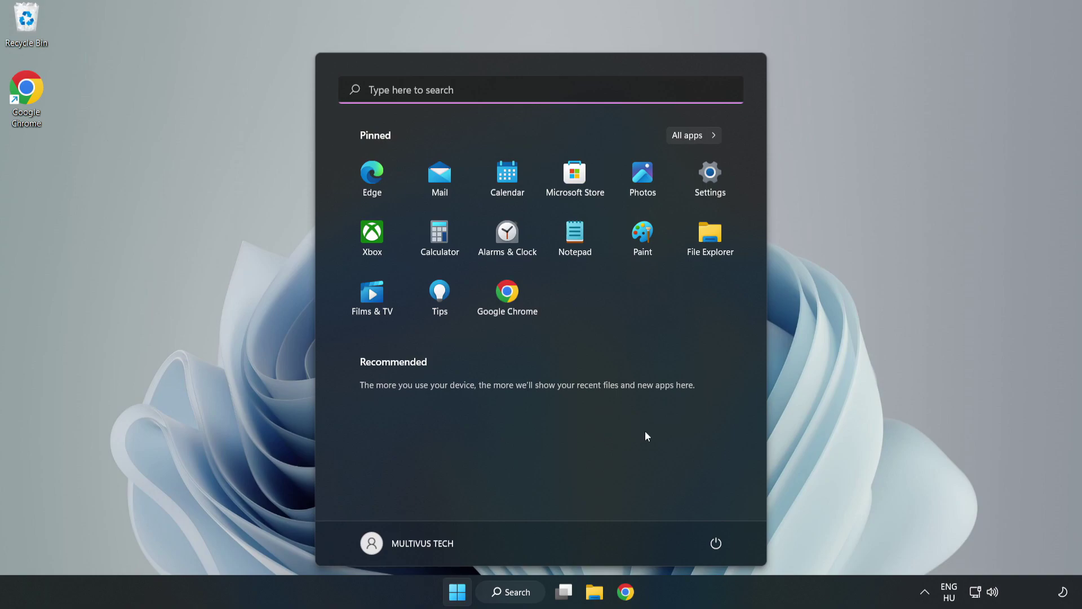
pyautogui.click(714, 546)
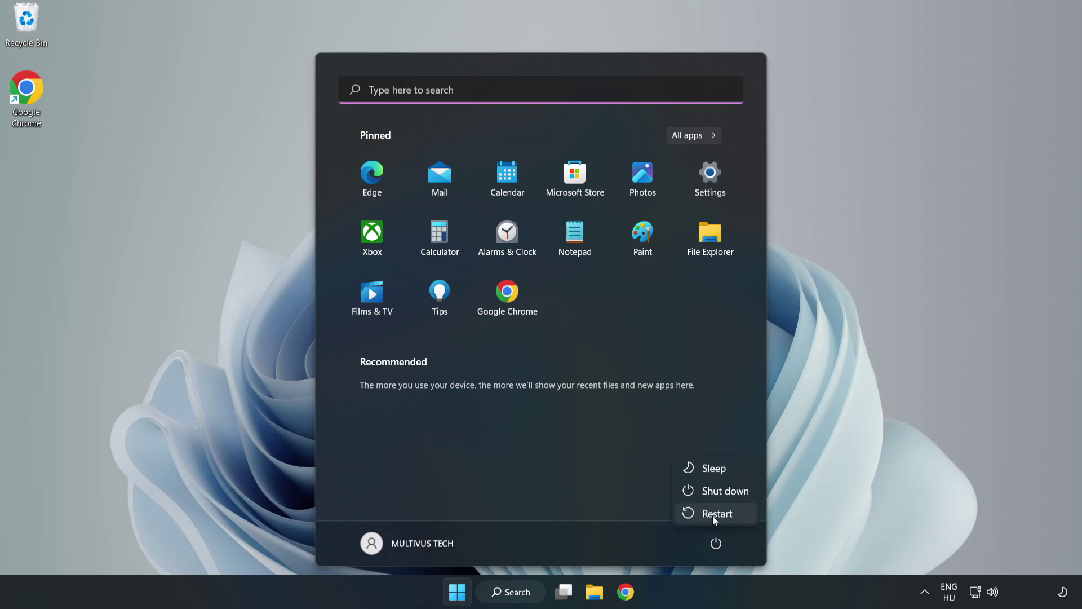